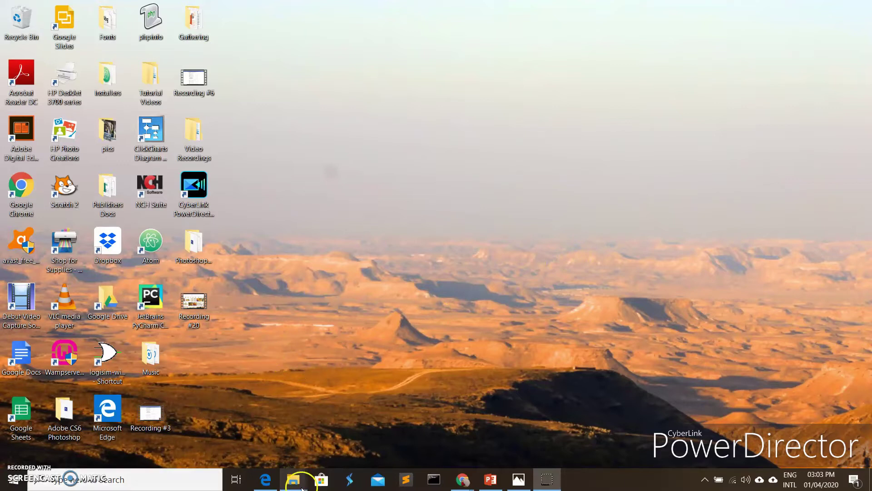
Step: Restore the brochure folder window that lists the four sample brochure files
left_click(255, 437)
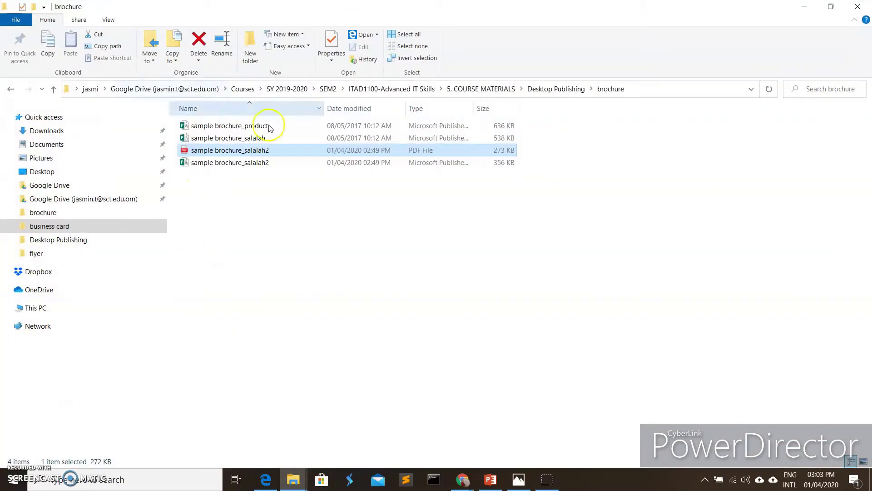
Step: Open brochure_salalah2 PDF in Edge, review both pages, then minimise the viewer
double_click(252, 151)
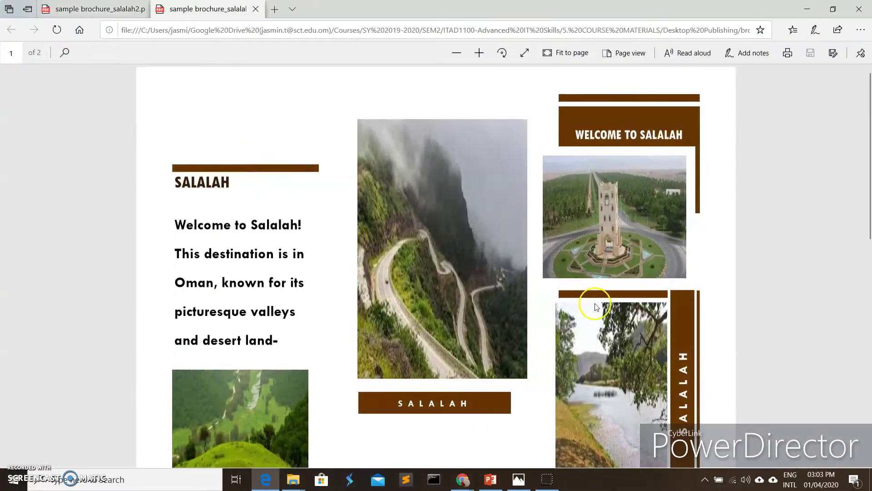
scroll(597, 307, "down", 10)
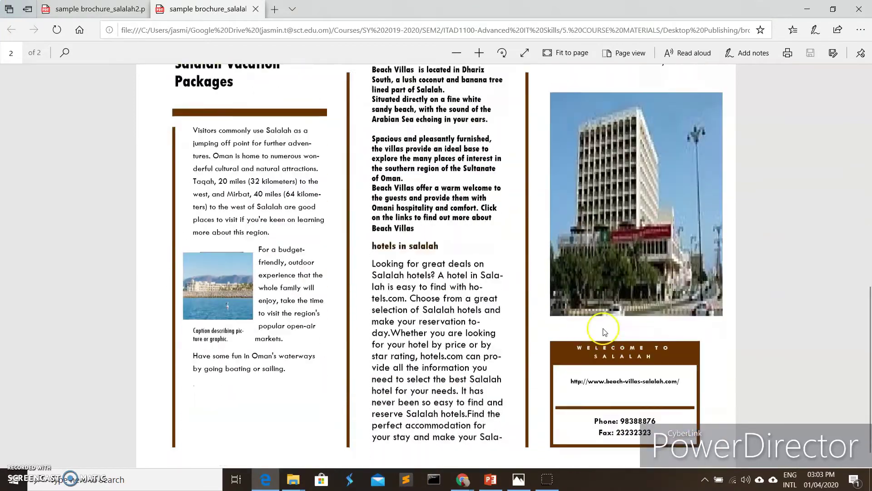
scroll(606, 336, "up", 10)
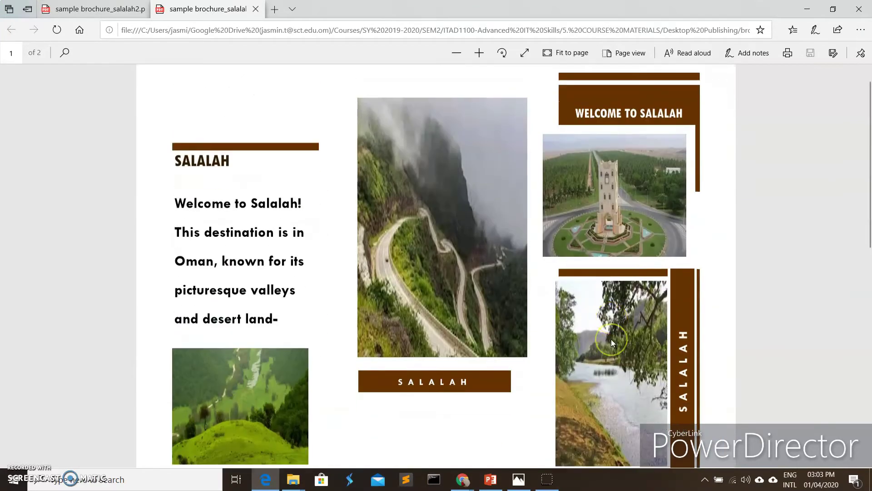
scroll(611, 342, "down", 3)
scroll(611, 341, "up", 2)
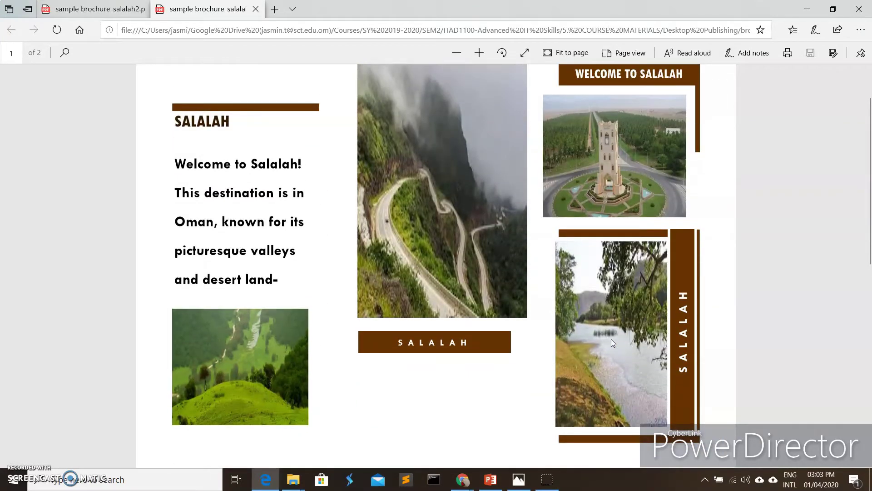
scroll(612, 343, "up", 1)
scroll(611, 342, "down", 1)
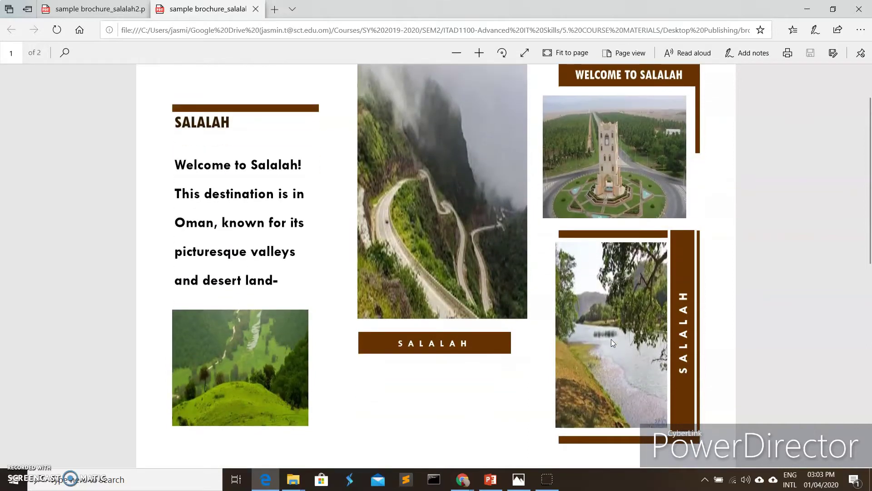
scroll(611, 339, "down", 4)
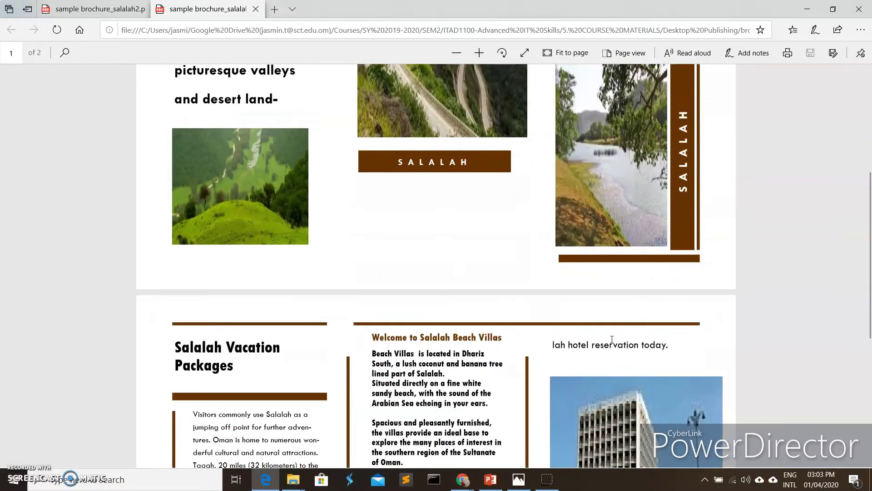
scroll(613, 341, "up", 3)
scroll(615, 342, "down", 1)
scroll(616, 343, "up", 2)
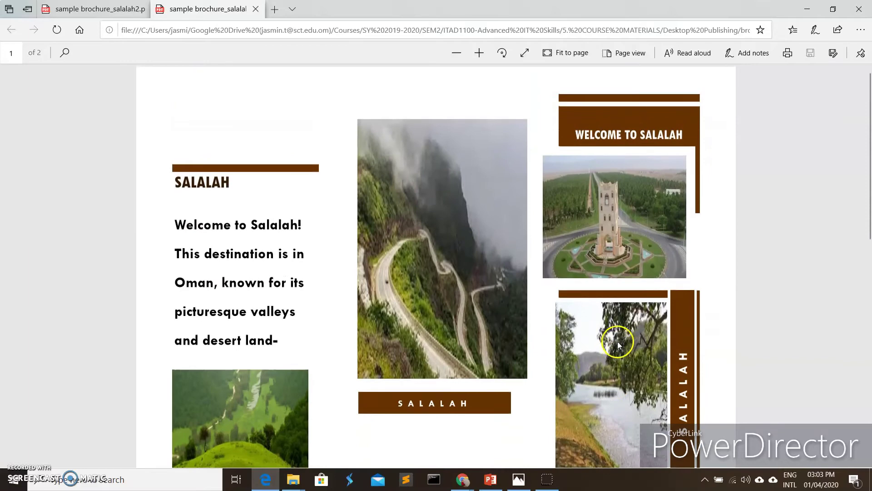
scroll(625, 334, "down", 8)
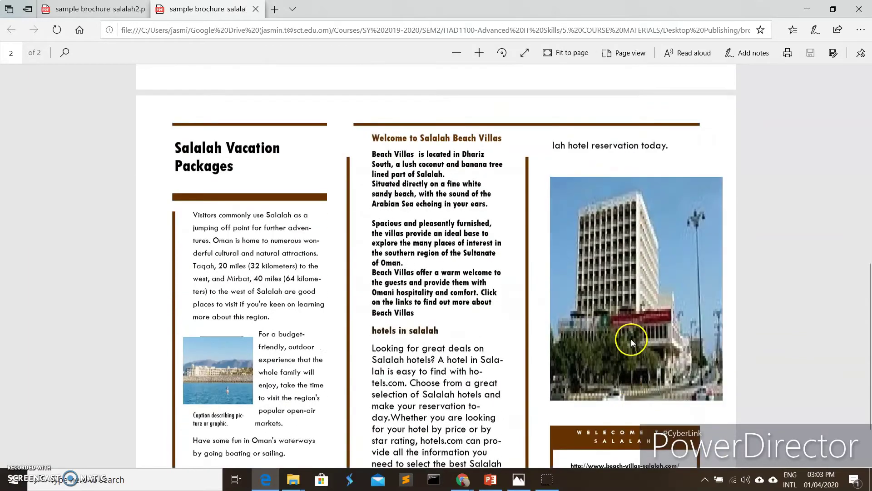
scroll(631, 339, "up", 8)
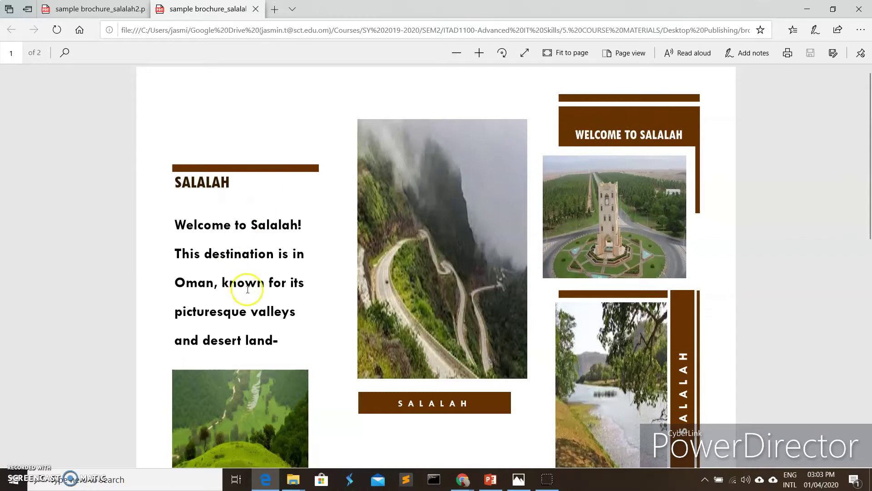
scroll(248, 289, "down", 1)
scroll(259, 297, "down", 8)
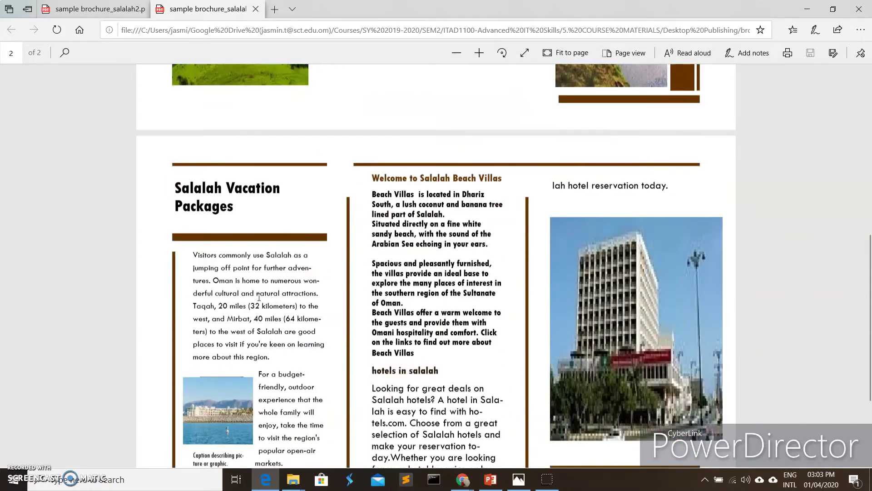
scroll(259, 297, "down", 1)
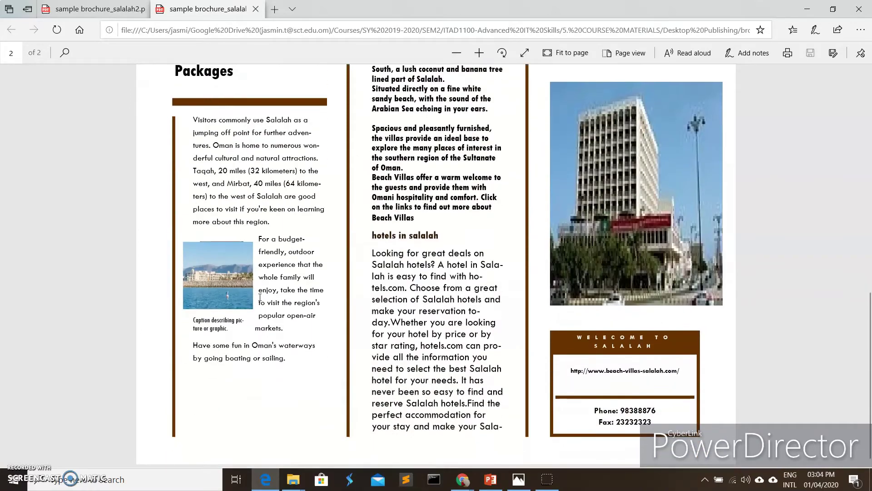
scroll(261, 299, "up", 10)
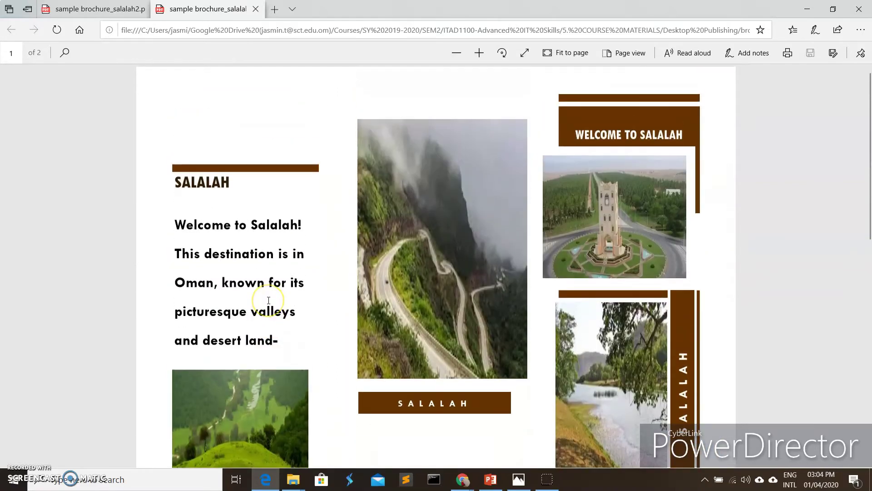
left_click(808, 9)
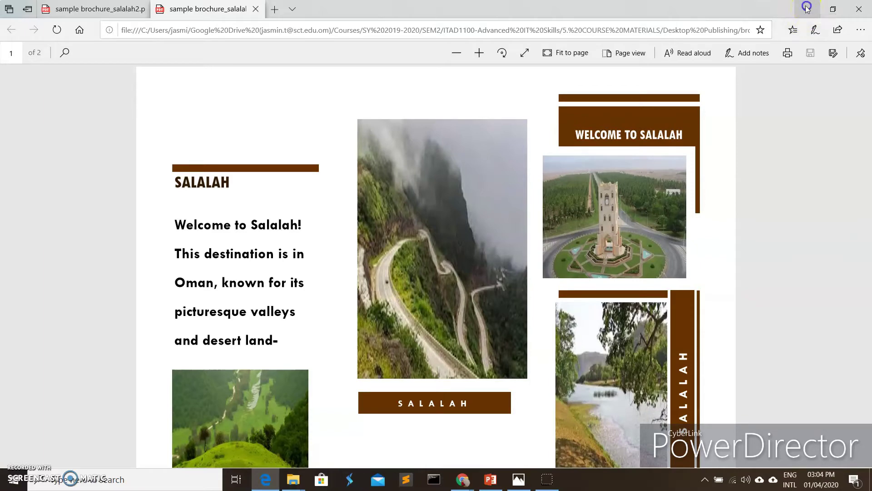
Step: Launch Publisher 2013 via a 'pub' search, dismiss the activation wizard, and show BUILT-IN templates
left_click(803, 9)
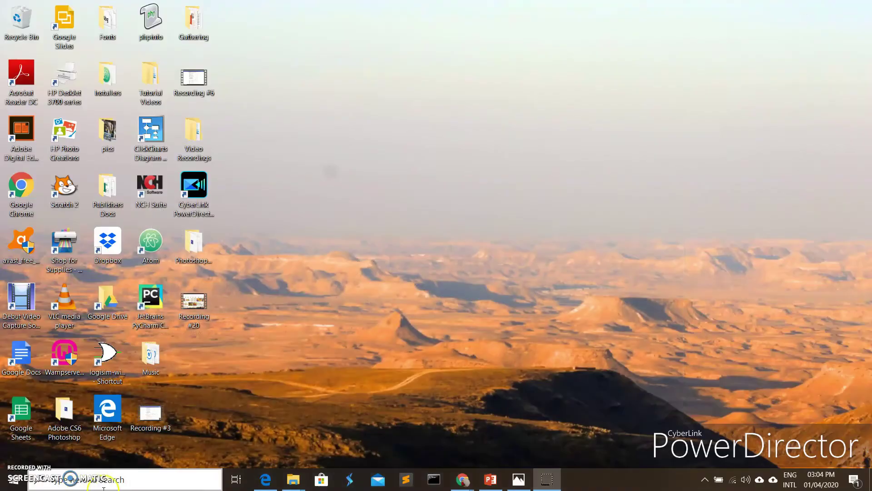
left_click(119, 480)
type("pub")
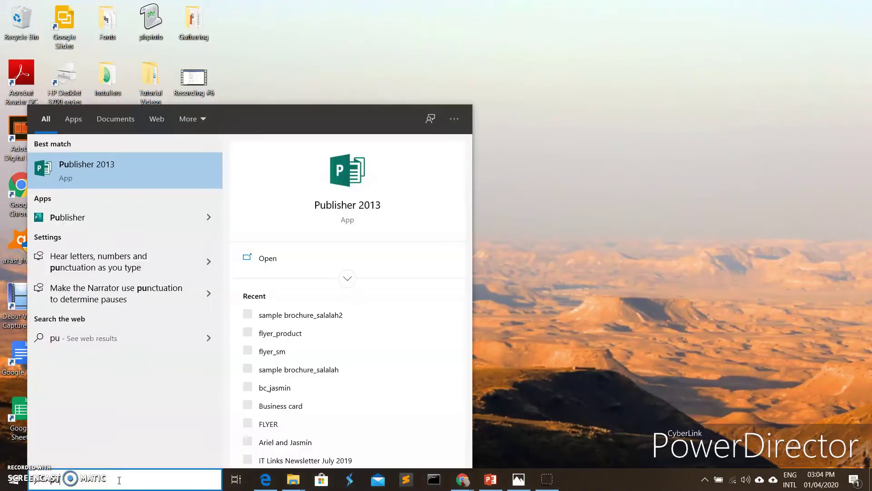
left_click(113, 167)
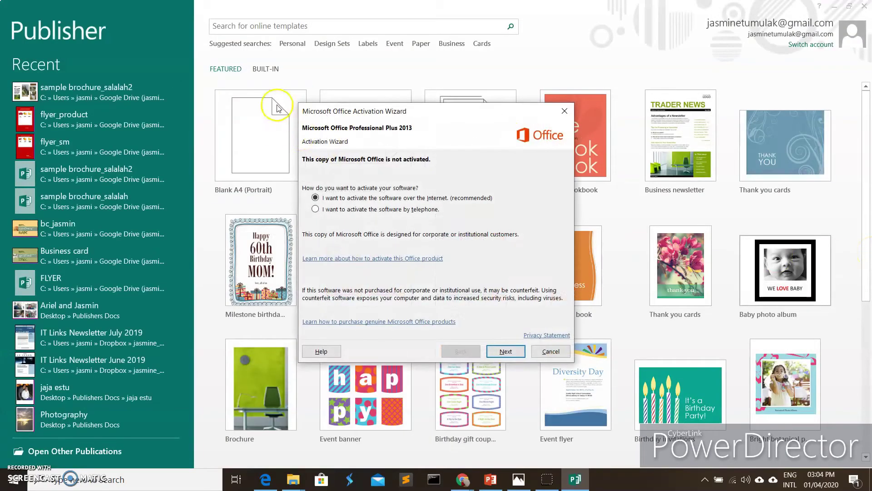
left_click(564, 111)
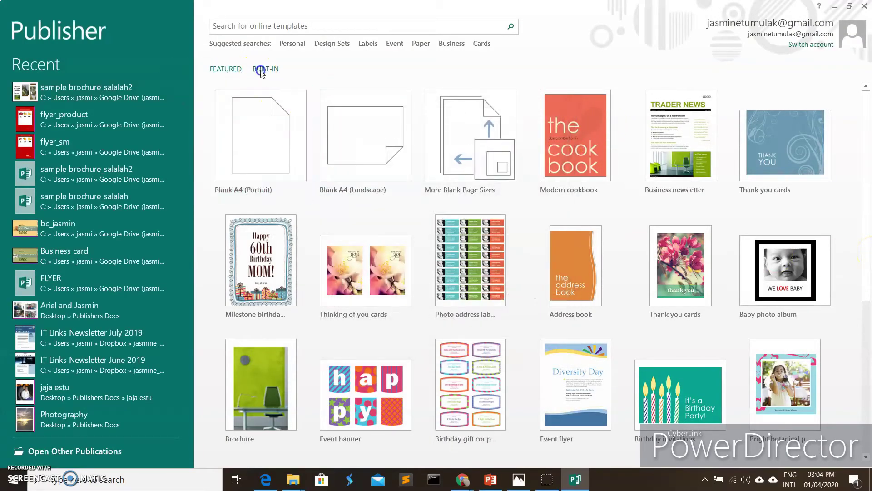
left_click(263, 71)
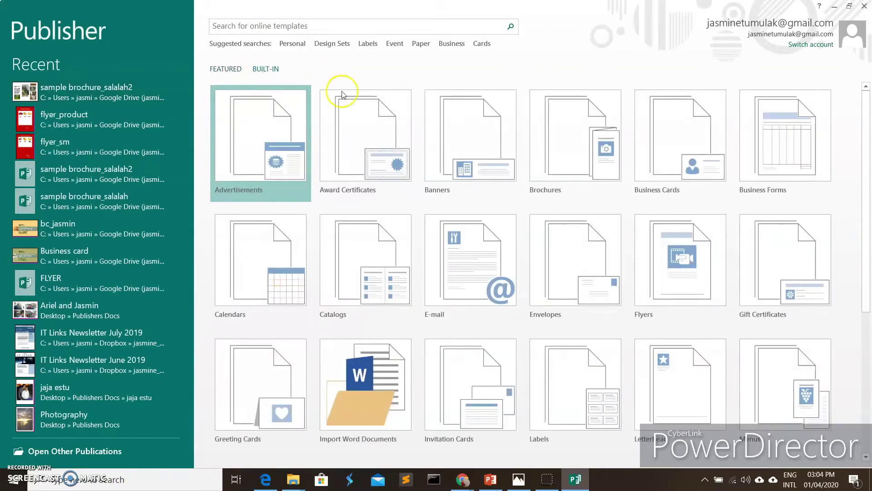
Step: Pick the Modular template from the Brochures category to create the two-page brochure
left_click(547, 154)
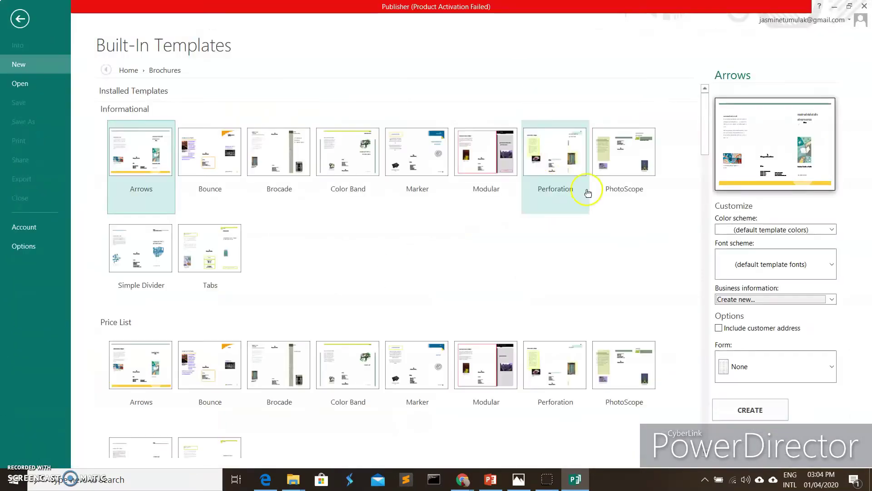
scroll(551, 278, "down", 8)
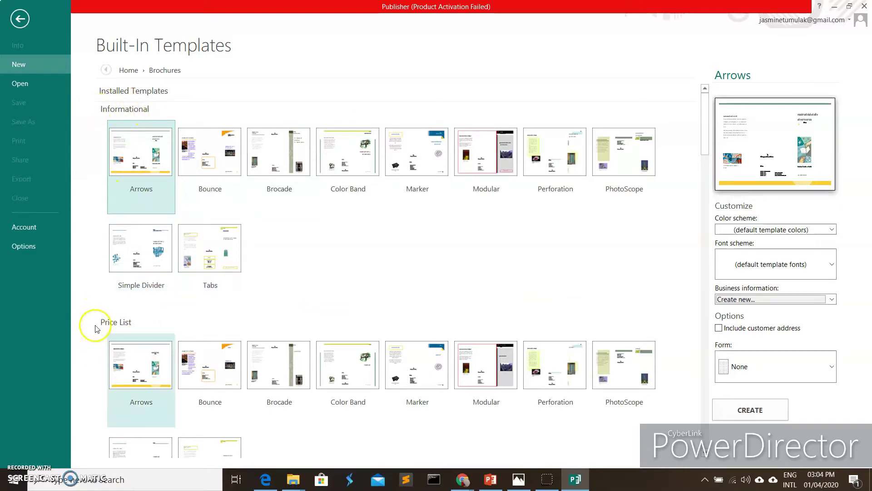
scroll(216, 357, "down", 2)
scroll(223, 362, "up", 2)
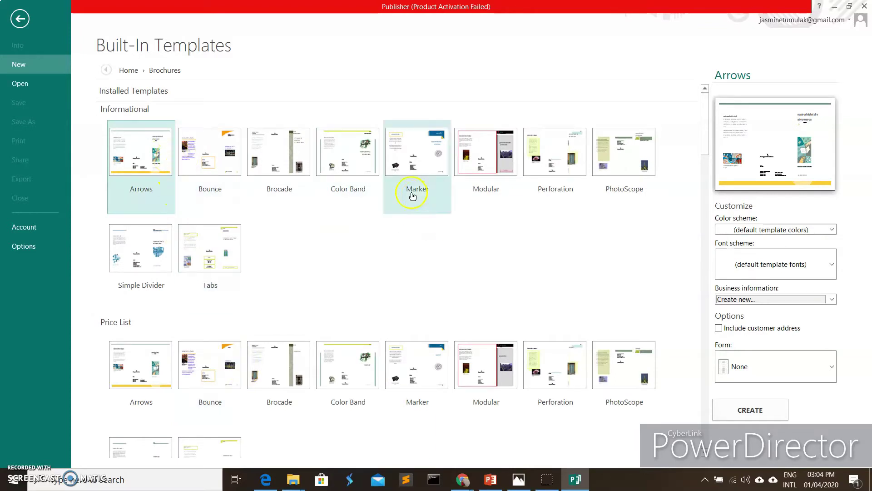
left_click(473, 156)
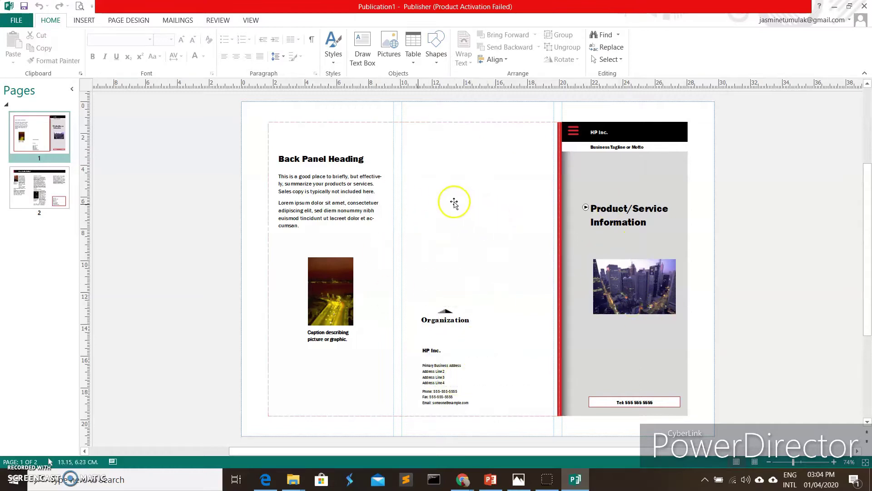
Step: Select all the back-panel body text, then the Product/Service Information heading
left_click(299, 200)
left_click(337, 226)
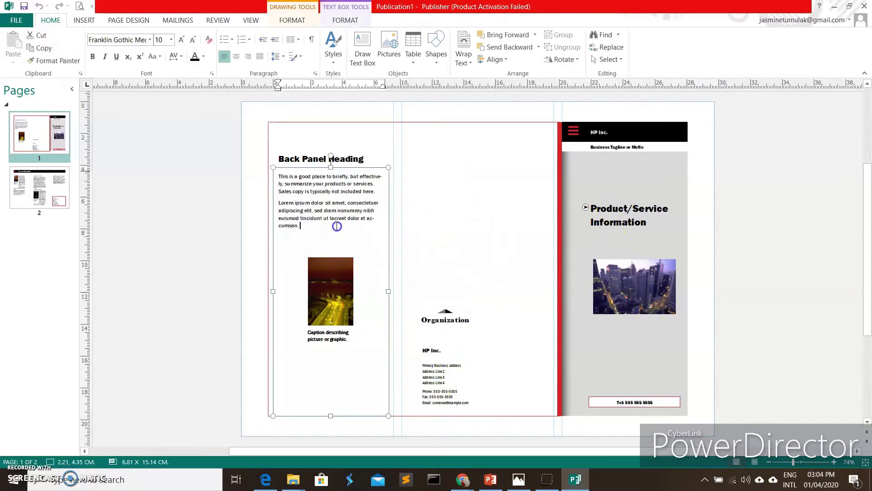
key("ctrl+a")
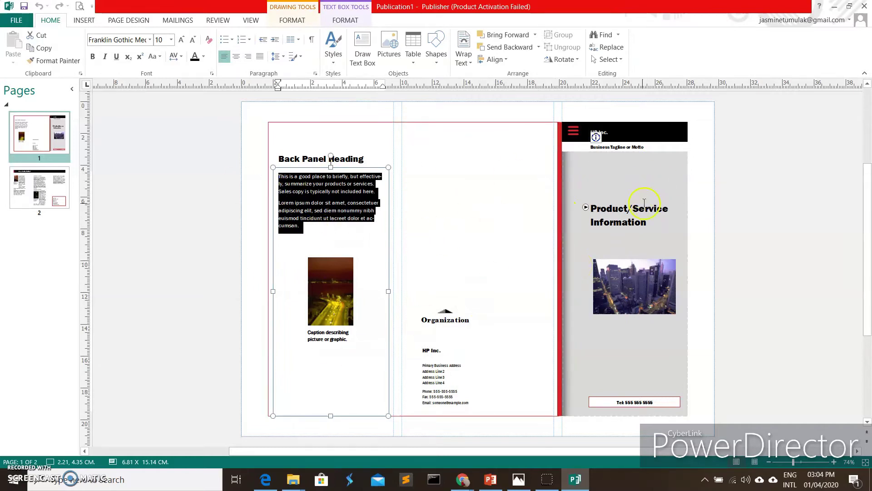
left_click(612, 232)
key("ctrl+a")
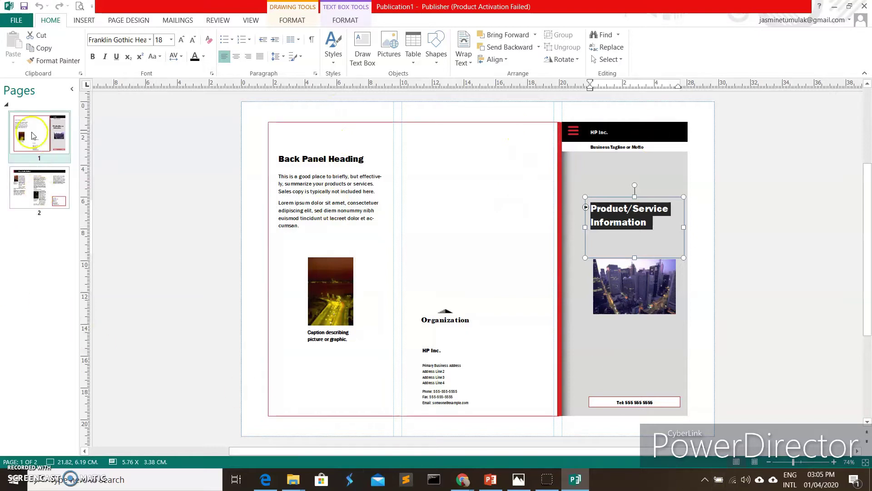
Step: Flip between the two pages, return to page 1, and edit the HP Inc. header
left_click(39, 186)
left_click(34, 132)
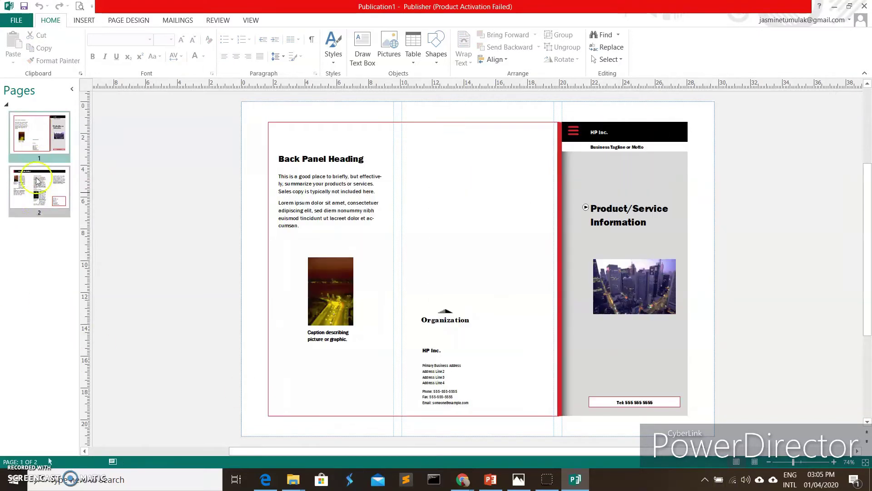
left_click(38, 211)
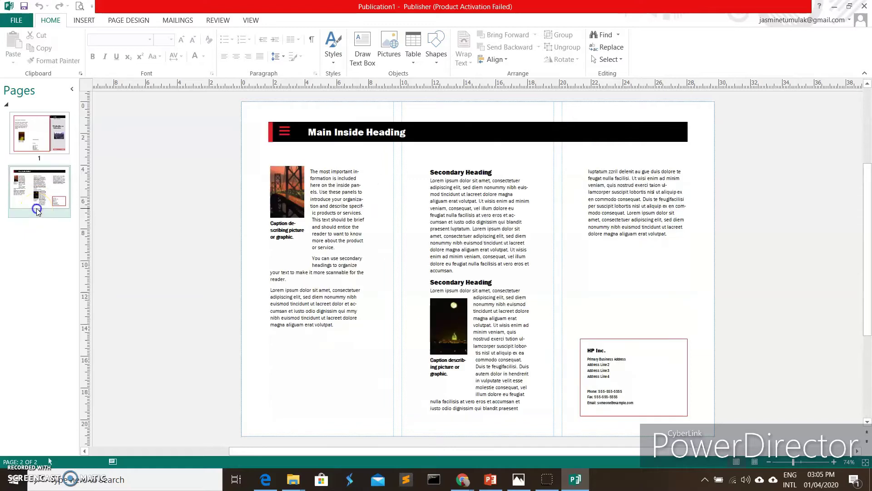
left_click(36, 132)
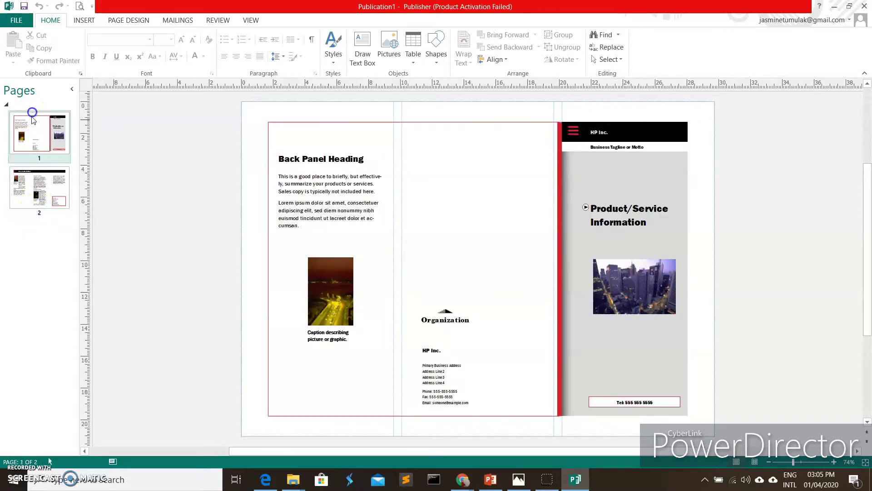
left_click(44, 205)
left_click(38, 132)
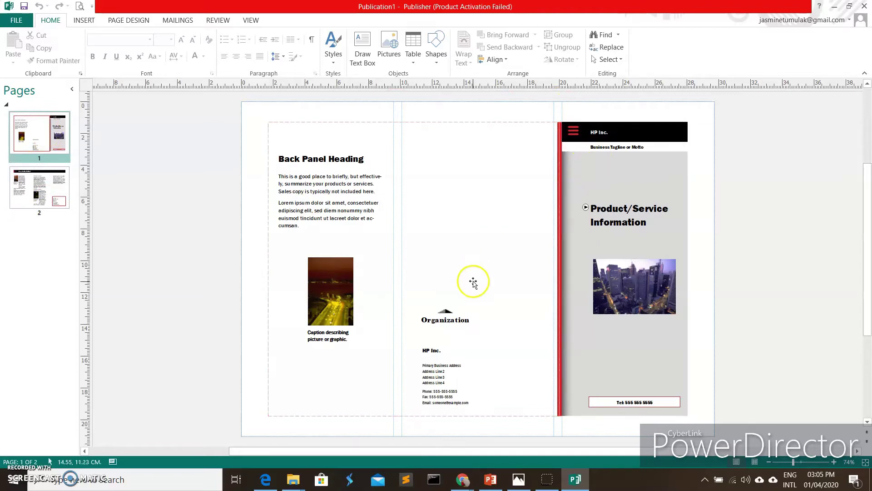
scroll(470, 296, "up", 3)
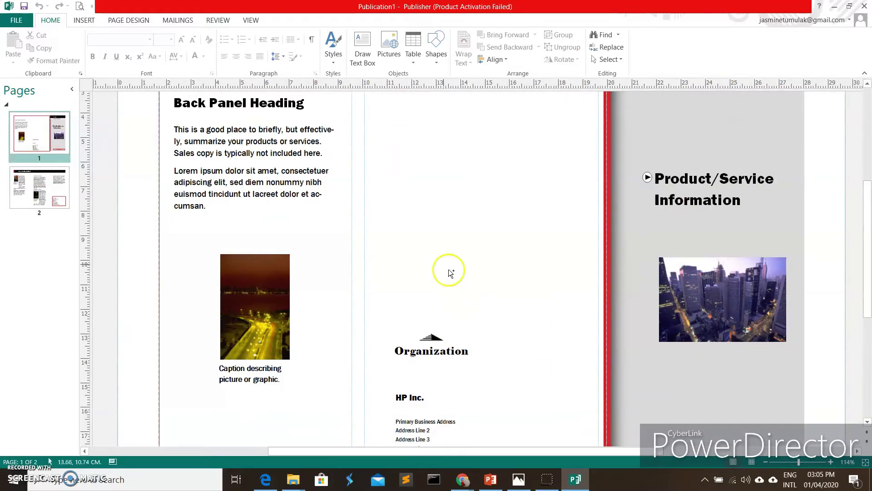
scroll(398, 229, "down", 2)
scroll(398, 230, "down", 2)
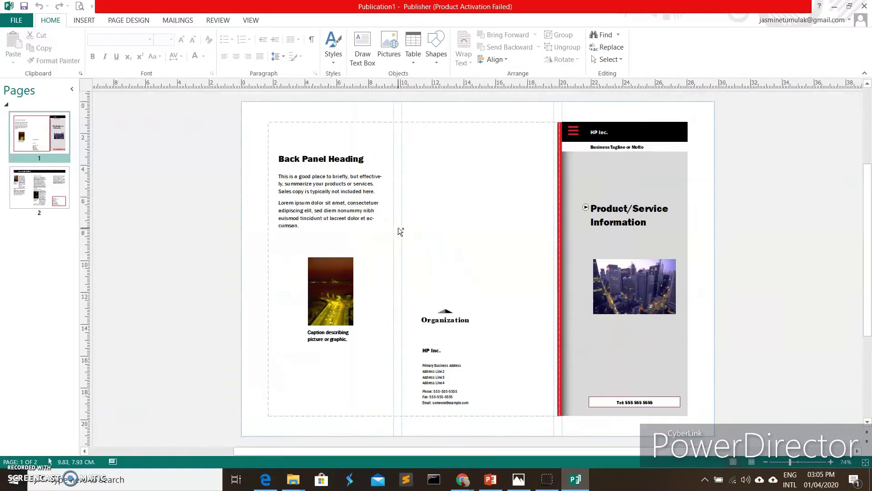
left_click(599, 133)
left_click(616, 138)
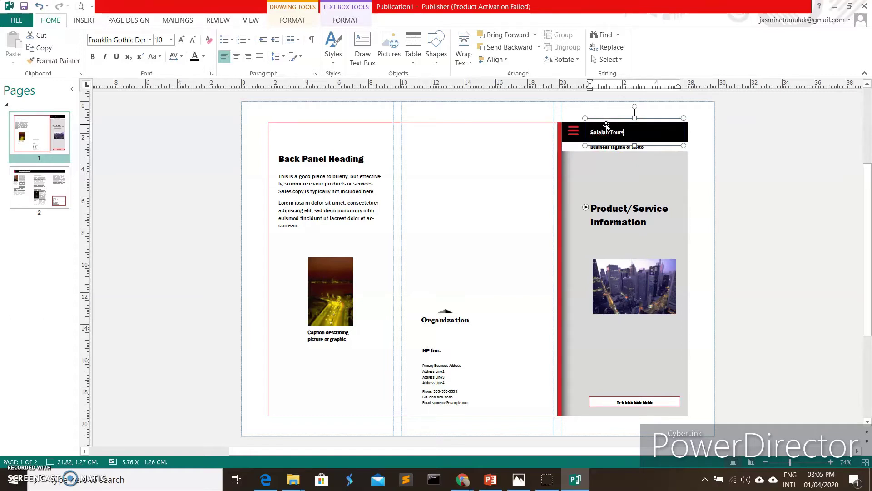
Step: Retitle the front heading 'Salalah Tour Package', then highlight the back-panel body text
left_click(650, 227)
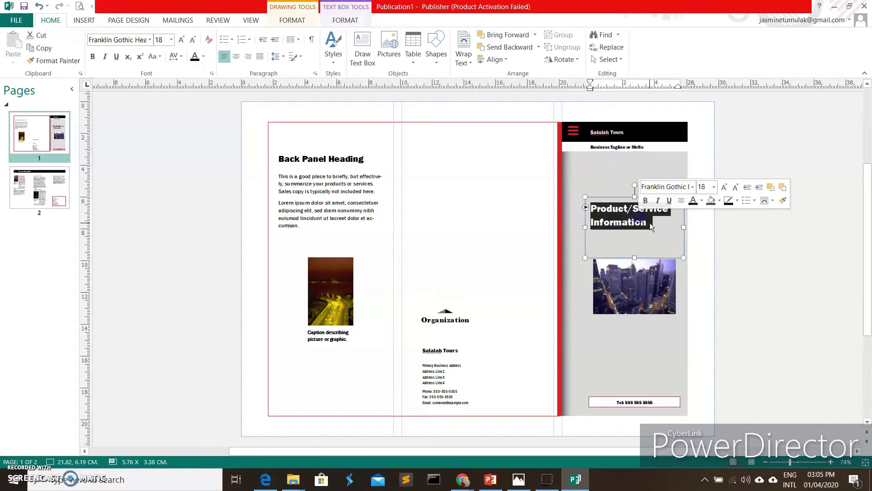
type("Sa")
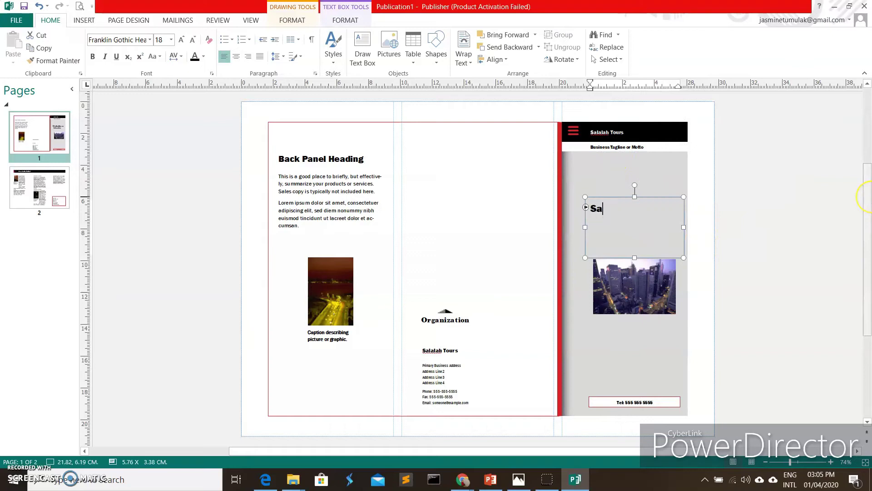
type("lalah Tour Package")
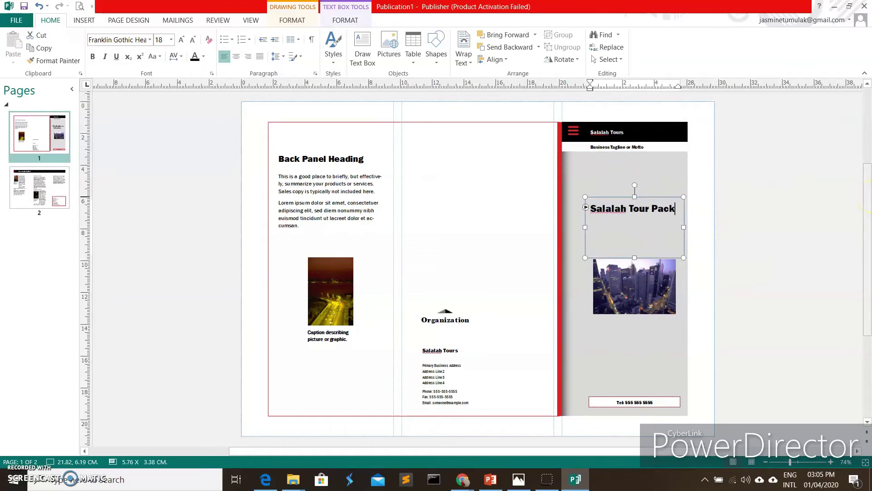
left_click(343, 291)
left_click(315, 169)
left_click(316, 170)
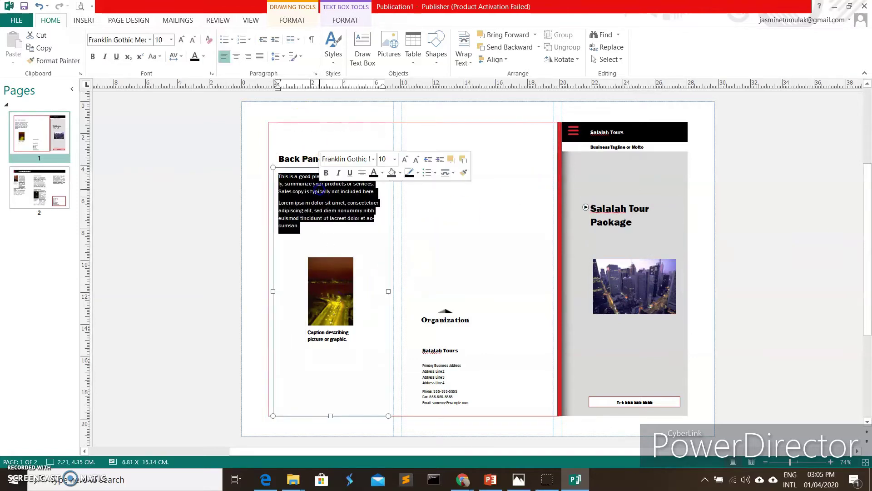
left_click(330, 224)
left_click_drag(322, 225, 278, 179)
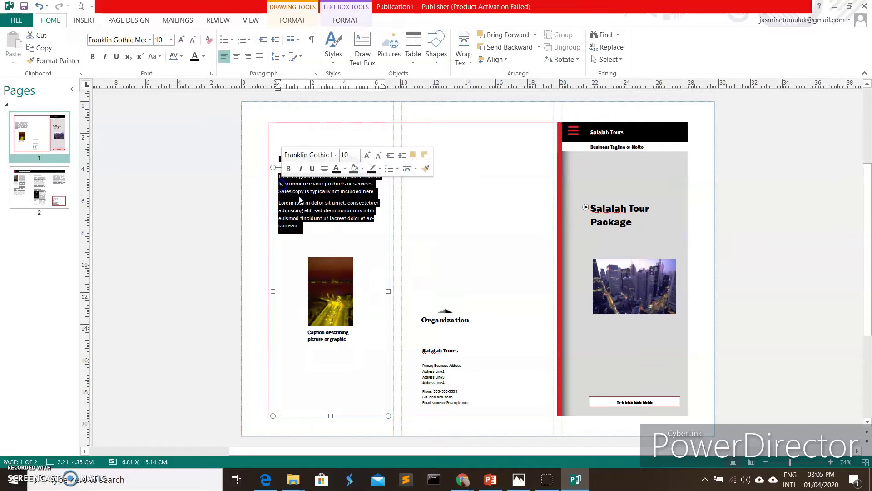
Step: Highlight the four address lines in the middle panel
left_click(475, 385)
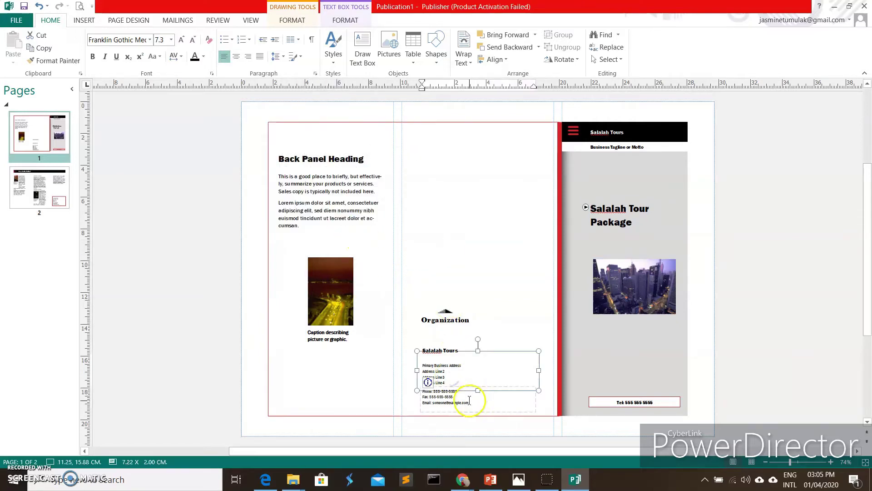
left_click_drag(454, 383, 421, 365)
scroll(642, 331, "up", 4)
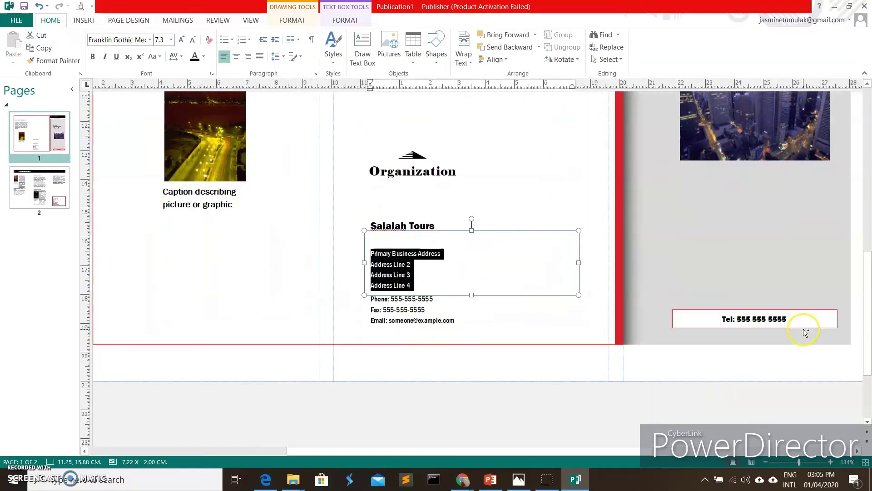
Step: Select the word Organization in the middle panel's contact text
left_click(418, 318)
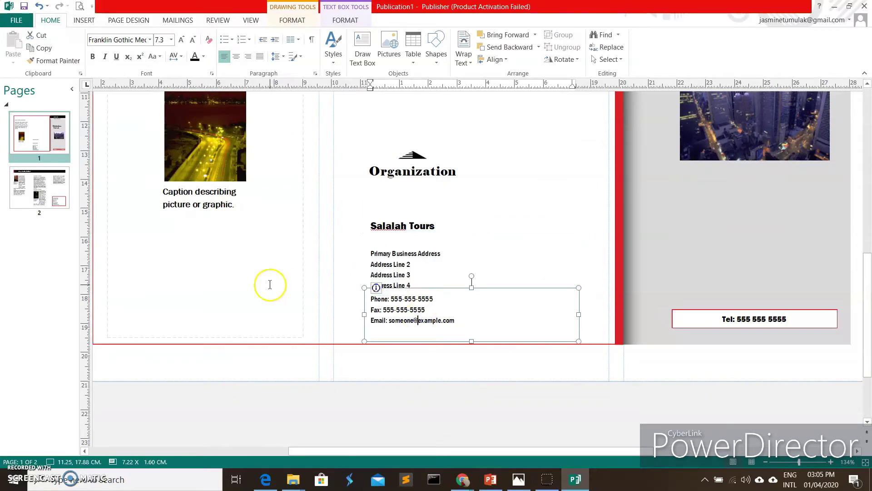
scroll(269, 288, "up", 3)
double_click(406, 280)
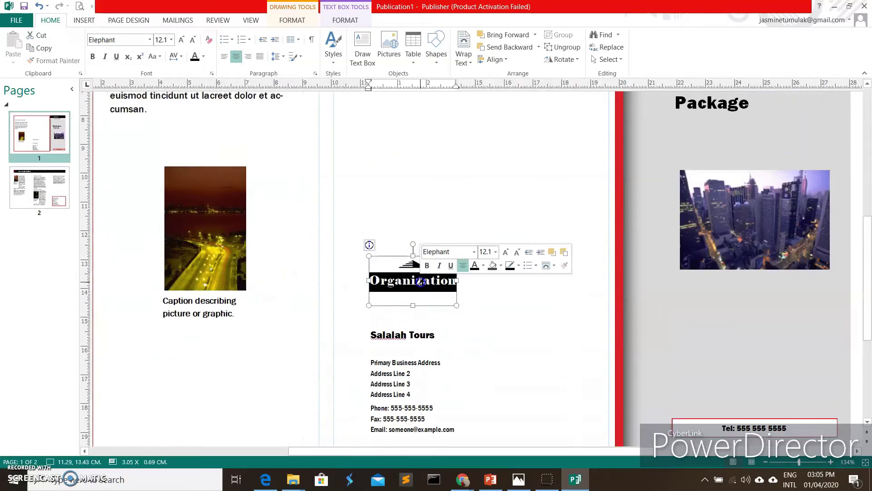
left_click(402, 258)
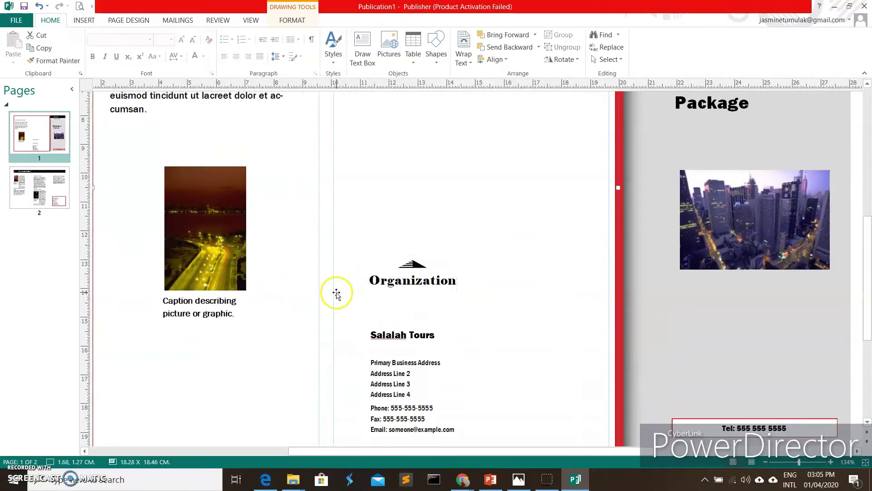
scroll(336, 293, "down", 2)
scroll(338, 300, "up", 1)
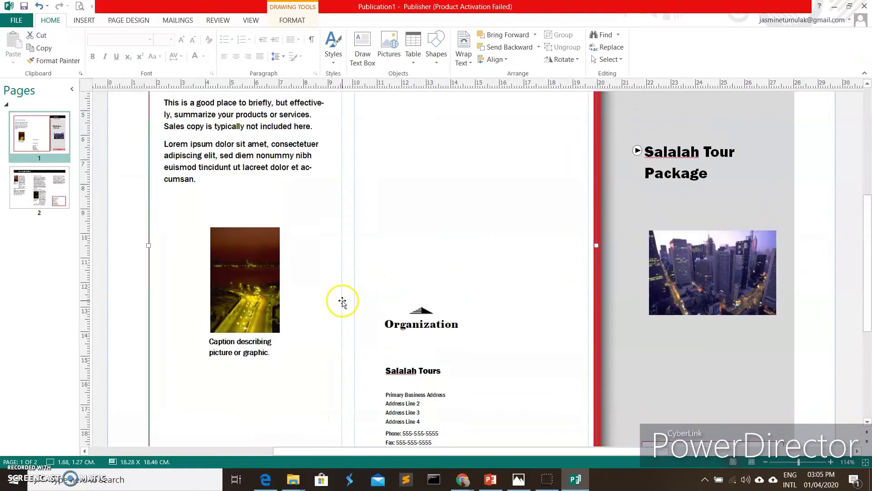
scroll(350, 314, "up", 4)
scroll(454, 318, "down", 2)
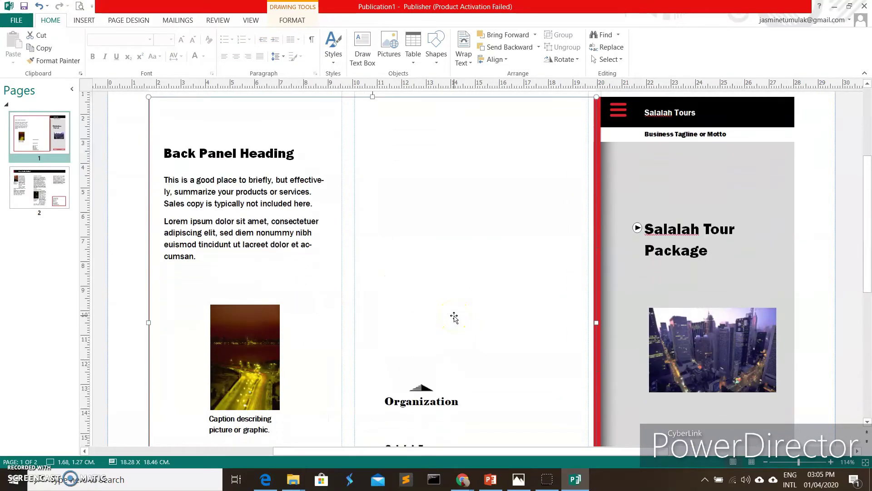
scroll(454, 317, "down", 1)
Step: Delete the front-panel city photo and the back-panel road photo with its caption
left_click(712, 334)
key("Delete")
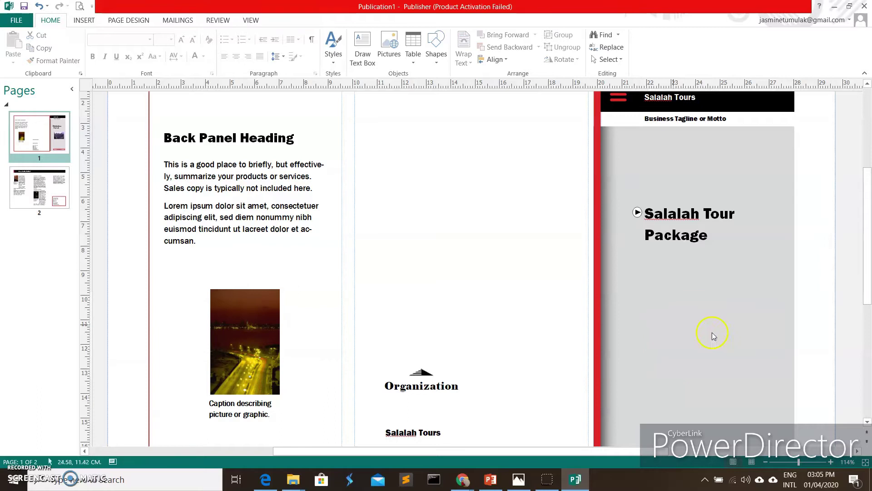
left_click(231, 335)
key("Delete")
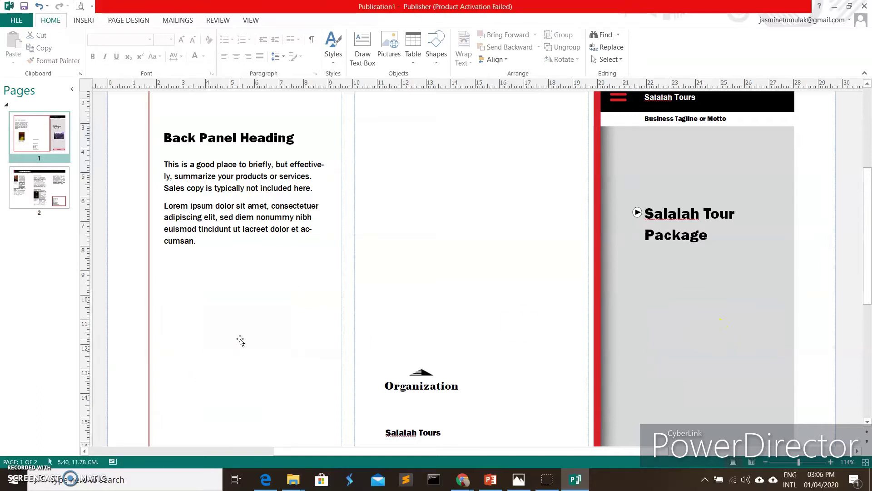
scroll(261, 343, "down", 1)
scroll(265, 342, "down", 4)
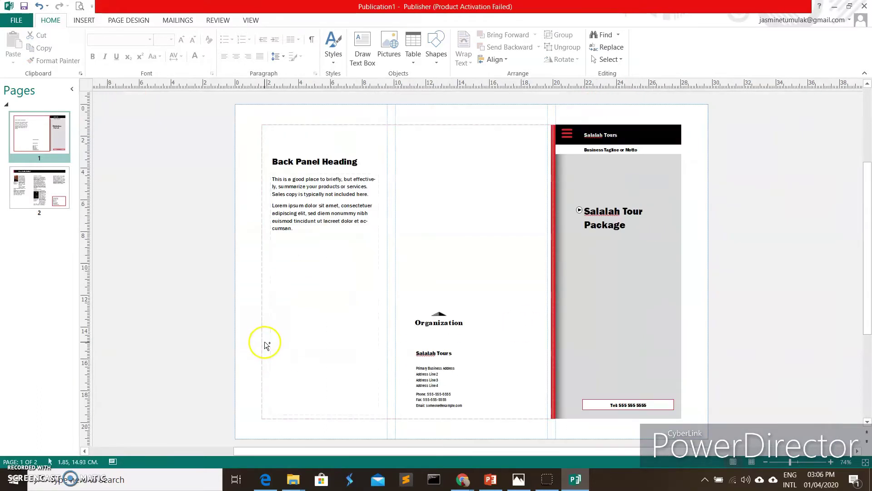
left_click(305, 291)
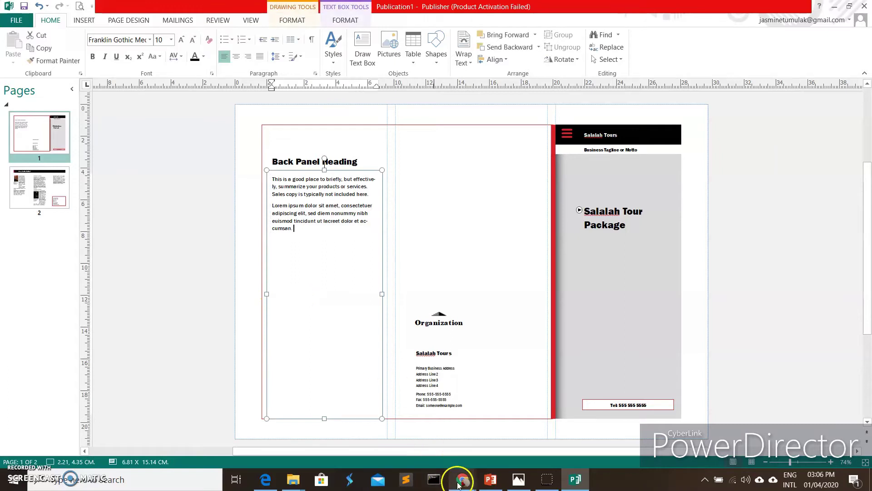
Step: In Chrome, go to Google and search for 'salalah'
mouse_move(468, 482)
left_click(499, 450)
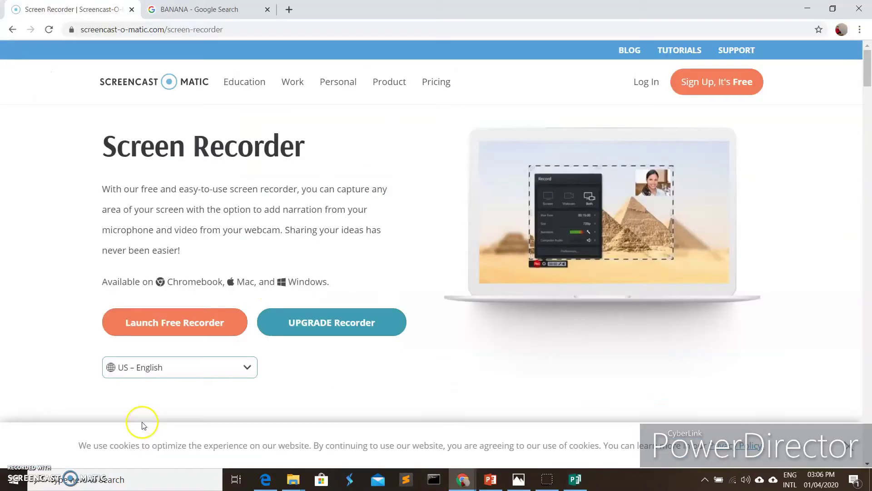
left_click(240, 31)
type("google.com")
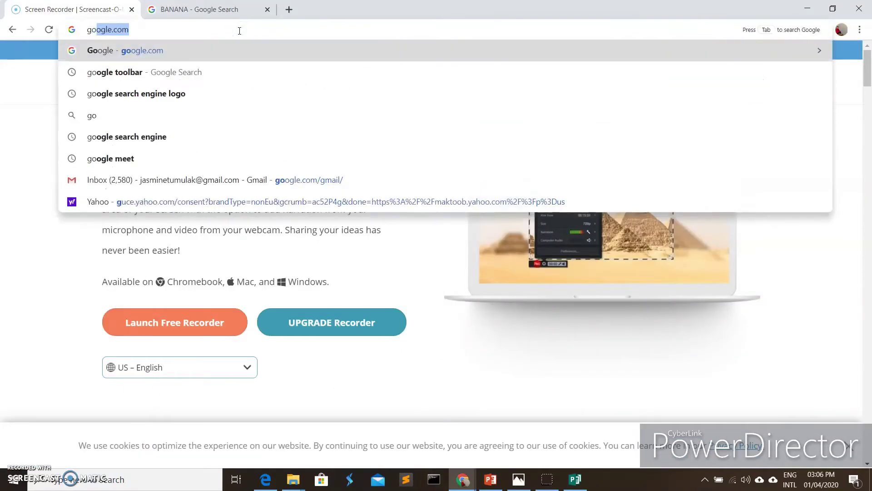
key("Return")
left_click(313, 210)
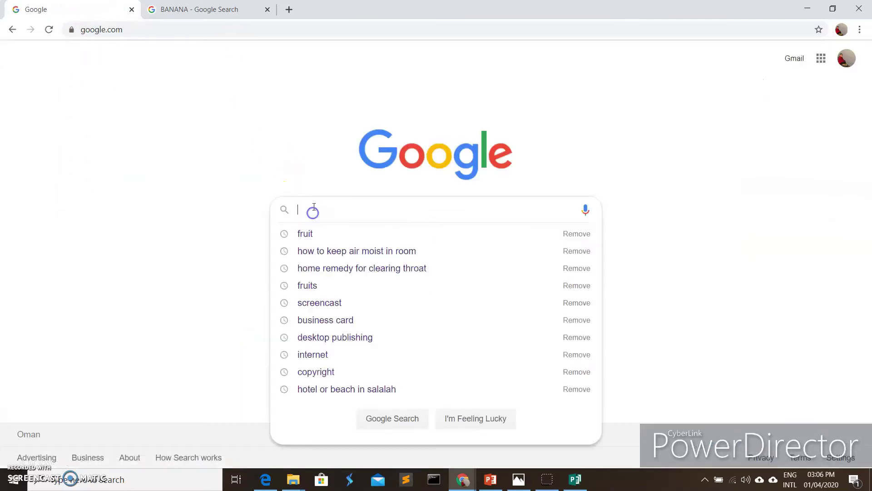
type("salalah")
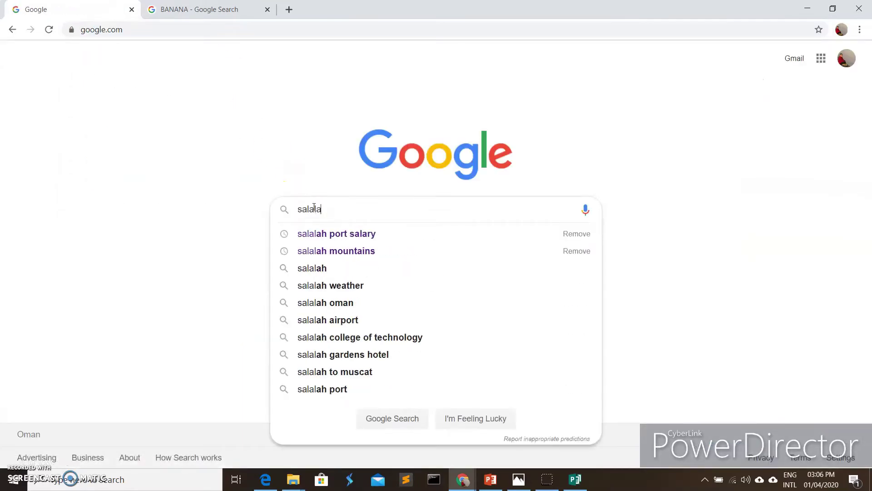
key("Return")
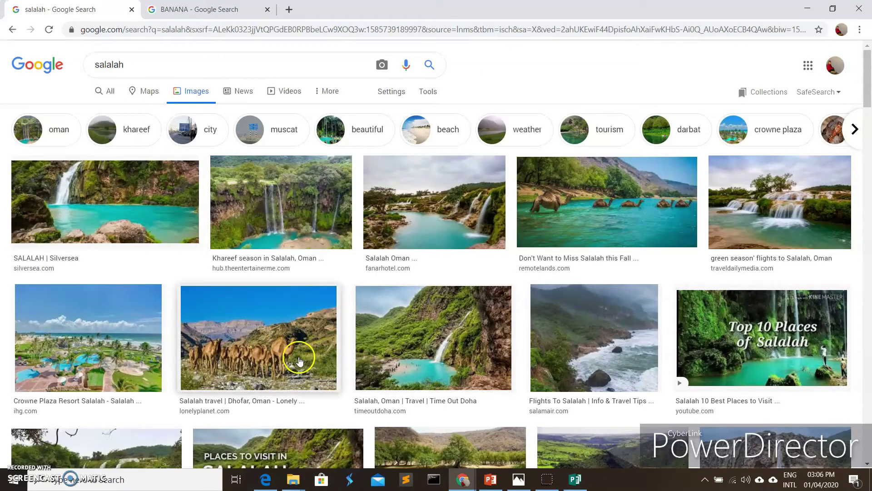
Step: Copy the image of camels wading in turquoise water and return to Publisher
scroll(503, 279, "down", 1)
left_click(603, 156)
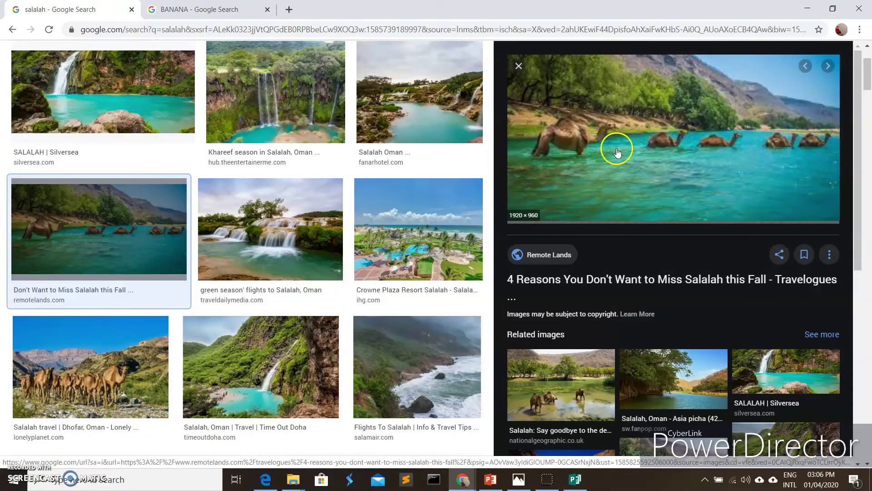
right_click(655, 153)
left_click(694, 266)
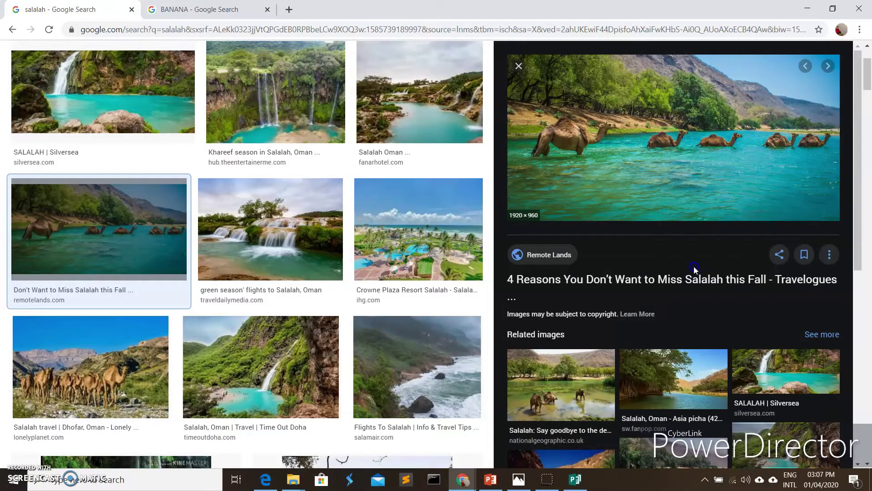
left_click(575, 479)
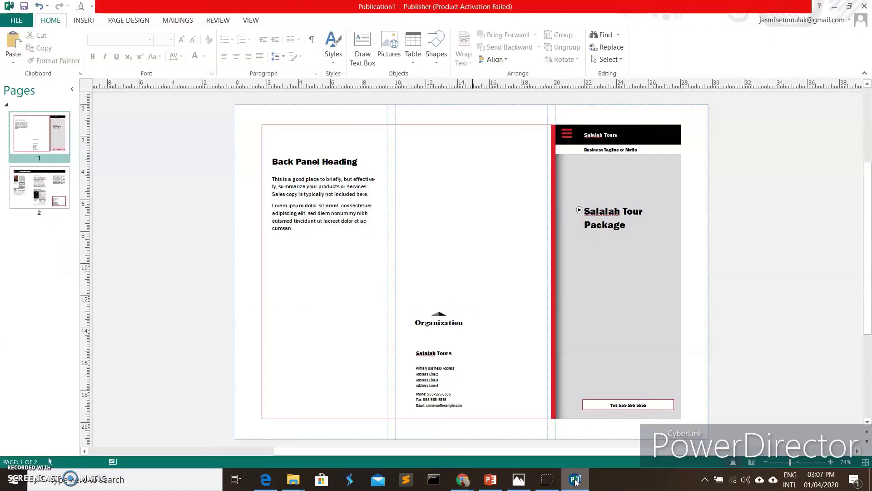
Step: Paste the camel river photo onto the brochure and shrink it
right_click(466, 245)
left_click(489, 296)
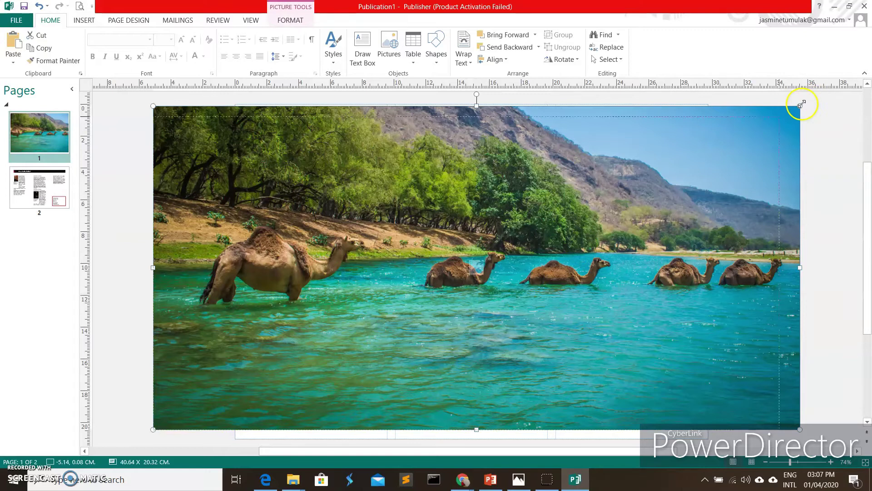
left_click_drag(800, 106, 228, 247)
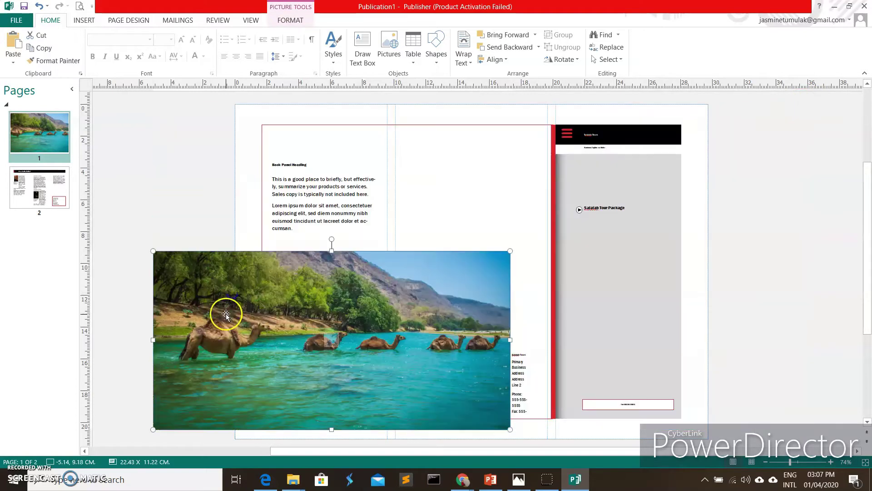
left_click_drag(226, 313, 408, 246)
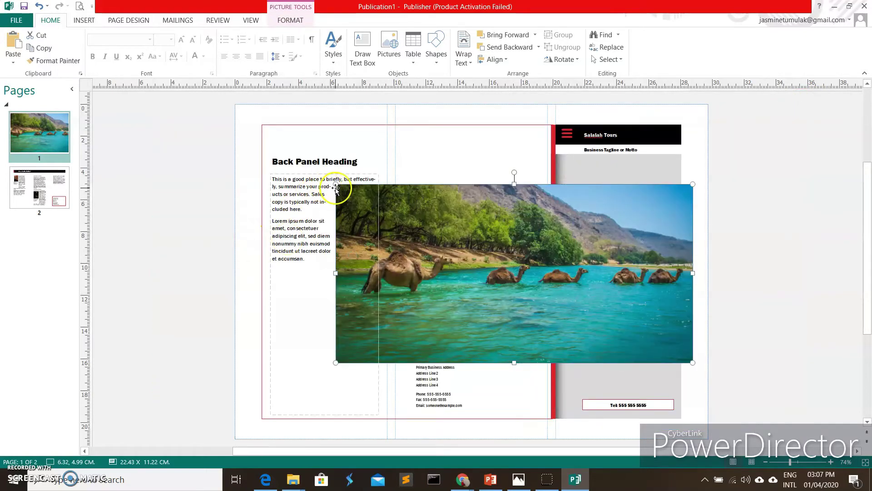
Step: Resize and fit the photo into the cover panel below 'Salalah Tour Package'
left_click_drag(336, 184, 493, 262)
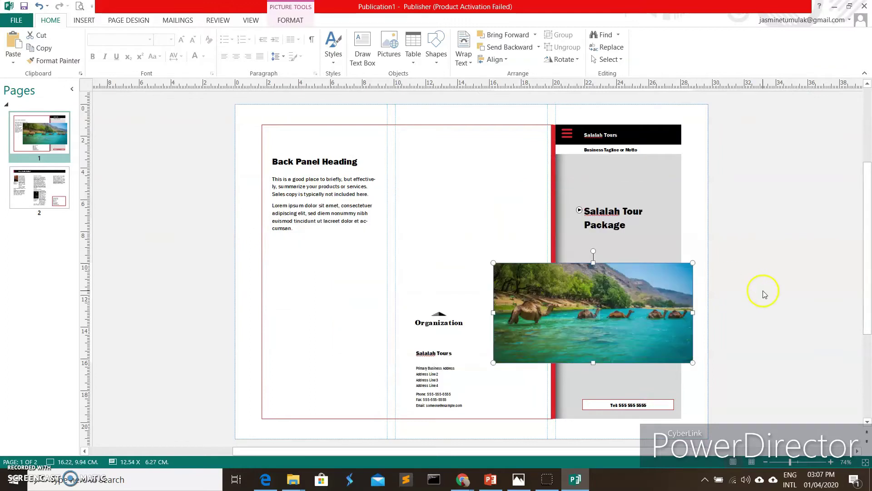
mouse_move(585, 310)
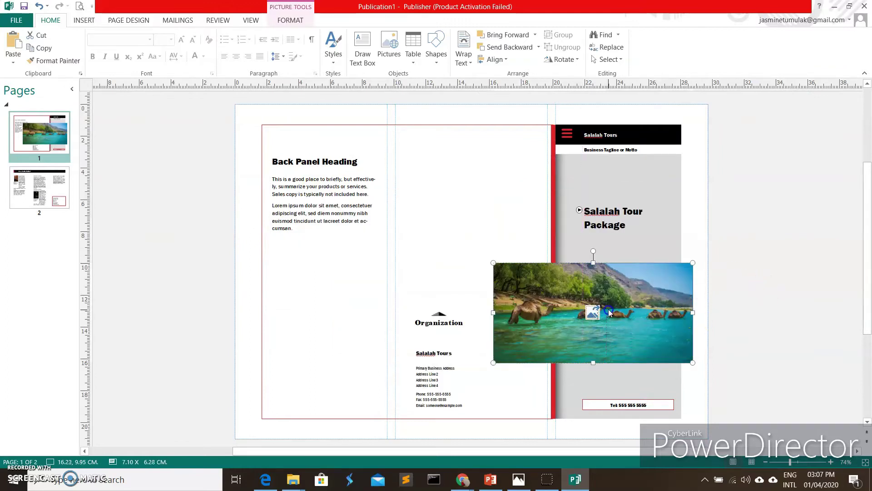
left_click_drag(609, 312, 551, 353)
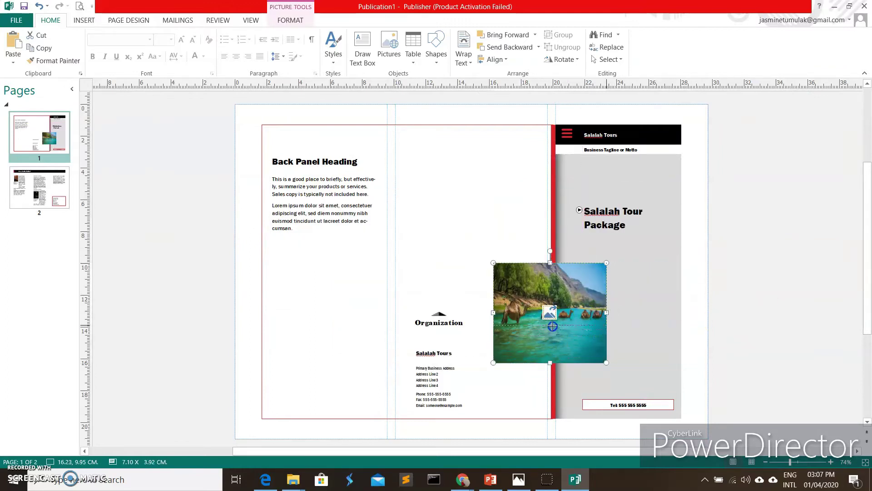
left_click_drag(563, 301, 628, 300)
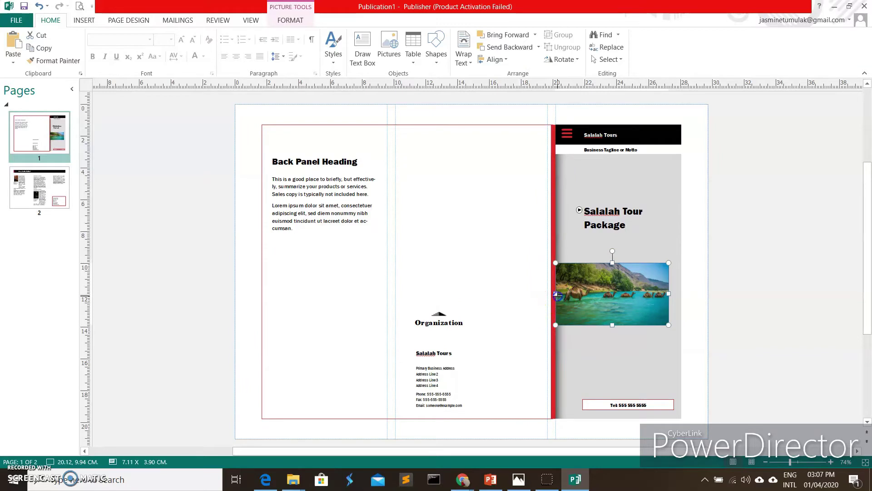
left_click_drag(558, 296, 575, 293)
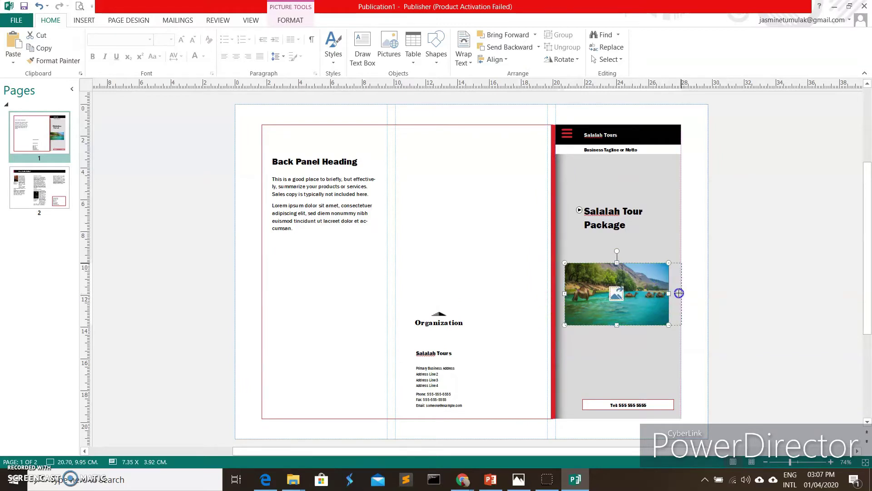
left_click_drag(676, 292, 678, 293)
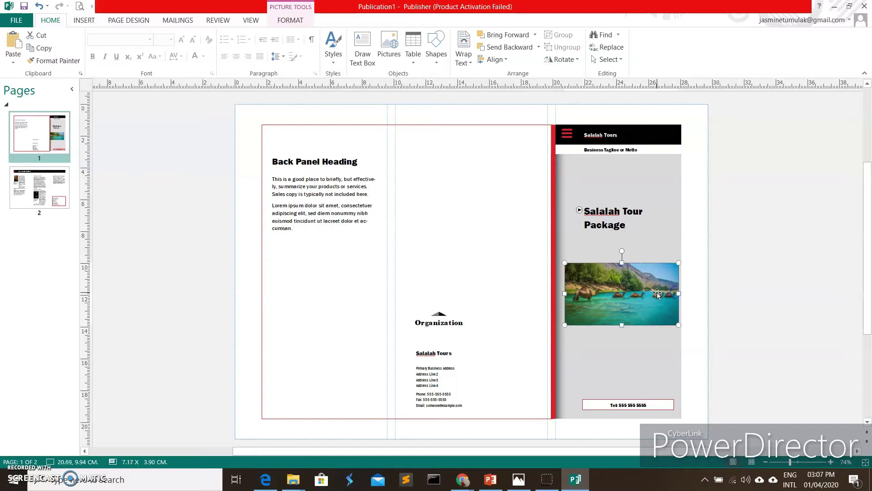
mouse_move(463, 482)
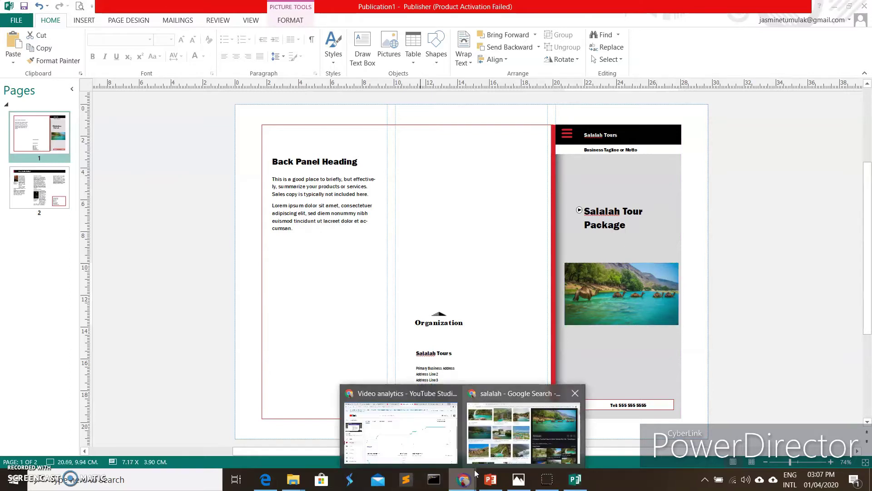
left_click(505, 432)
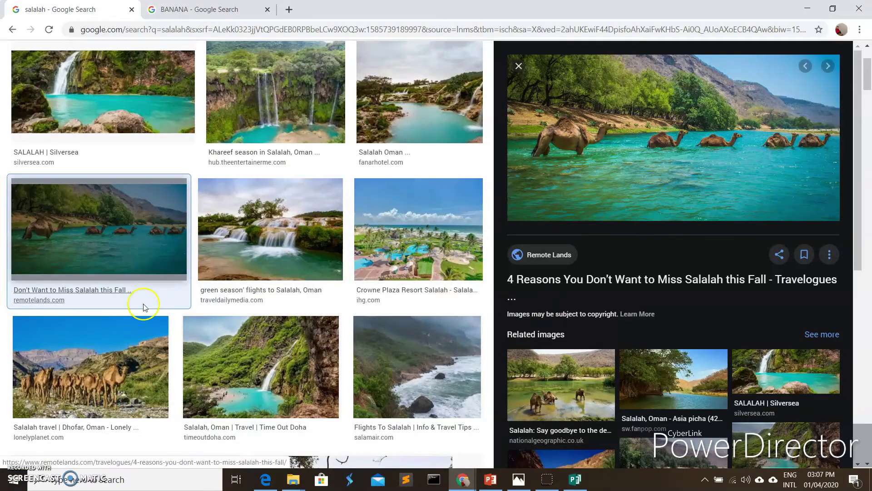
Step: Copy the camels-at-a-green-oasis photo from the salalah results and return to Publisher
scroll(132, 300, "up", 2)
scroll(432, 322, "down", 4)
scroll(432, 323, "down", 5)
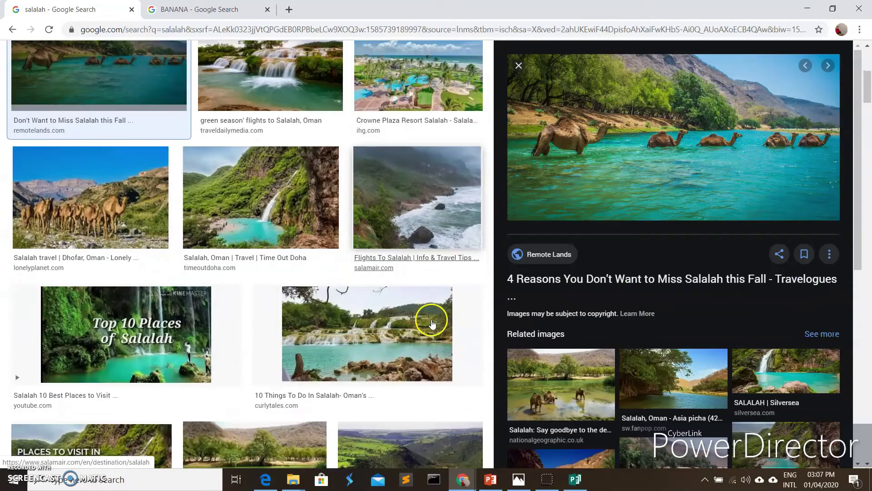
scroll(432, 323, "down", 2)
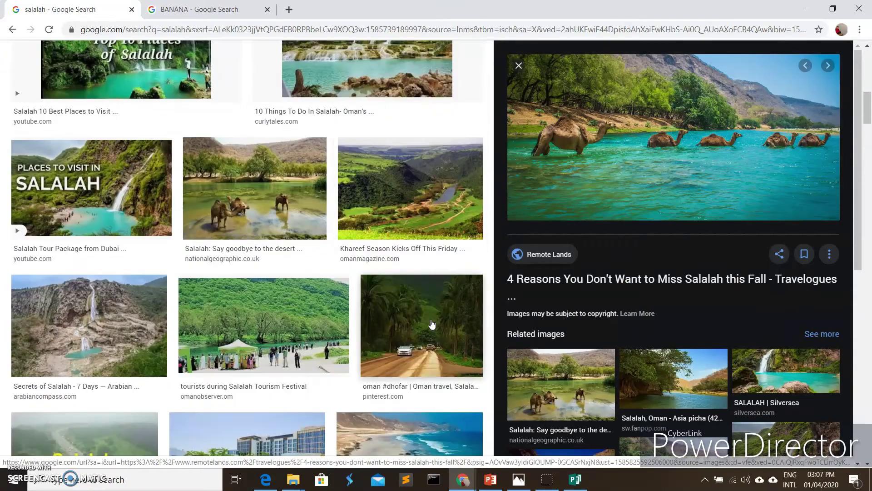
left_click(254, 191)
right_click(612, 169)
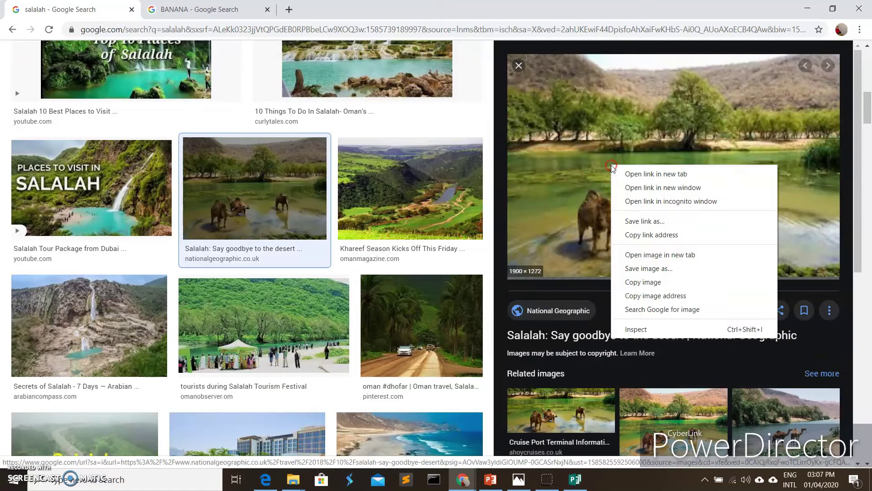
left_click(634, 280)
left_click(575, 479)
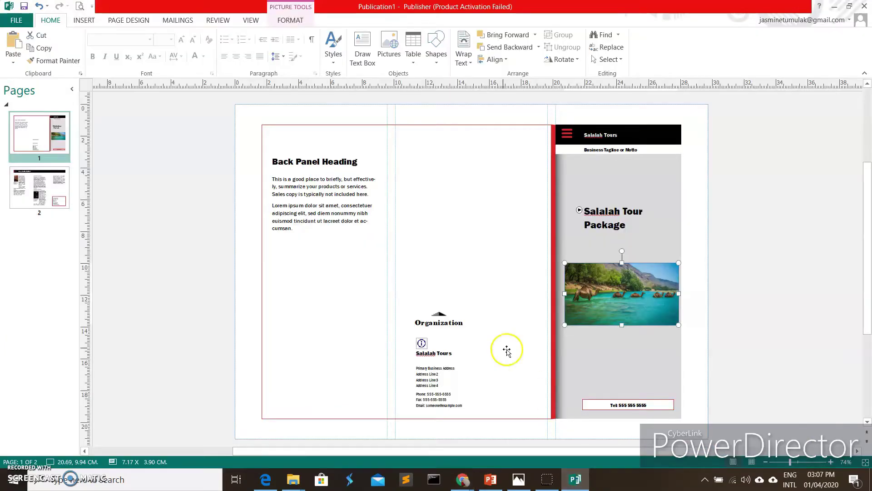
Step: Paste the copied camel oasis photo into the back panel
left_click(321, 304)
right_click(322, 305)
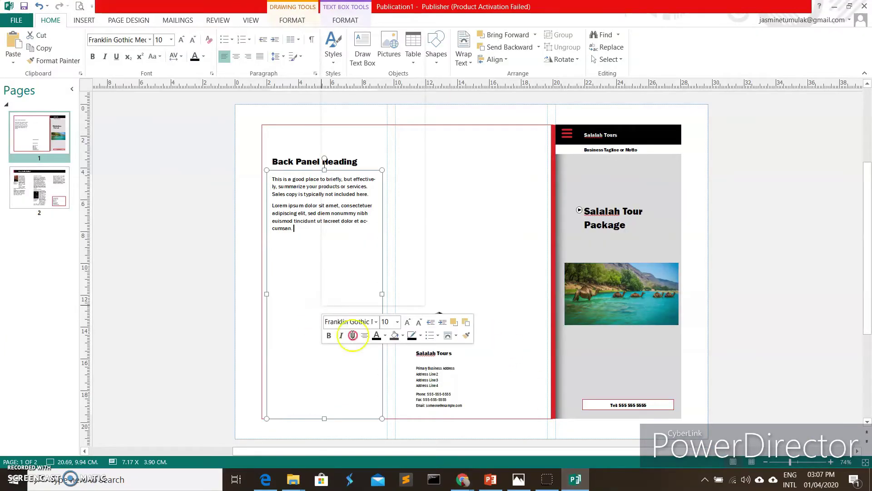
left_click(344, 155)
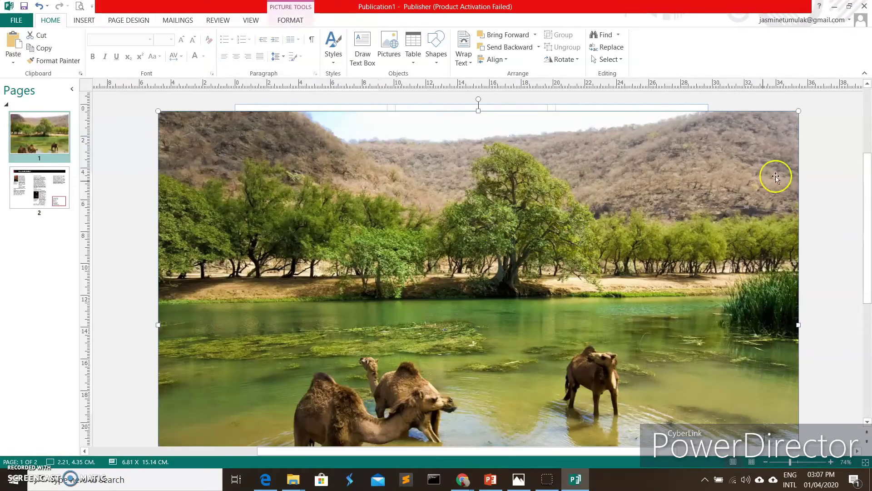
Step: Shrink the oasis photo and place it at the bottom of the left back panel below the text
left_click_drag(654, 192, 354, 309)
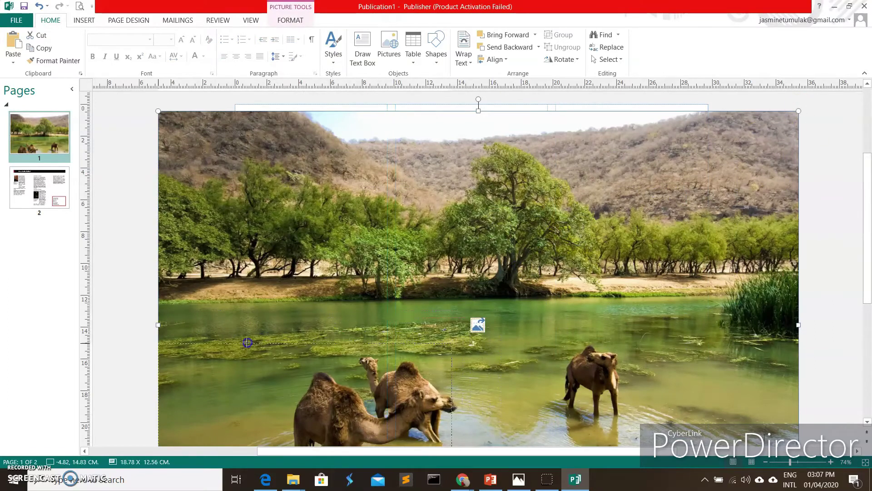
left_click_drag(247, 342, 247, 343)
left_click_drag(349, 394, 364, 261)
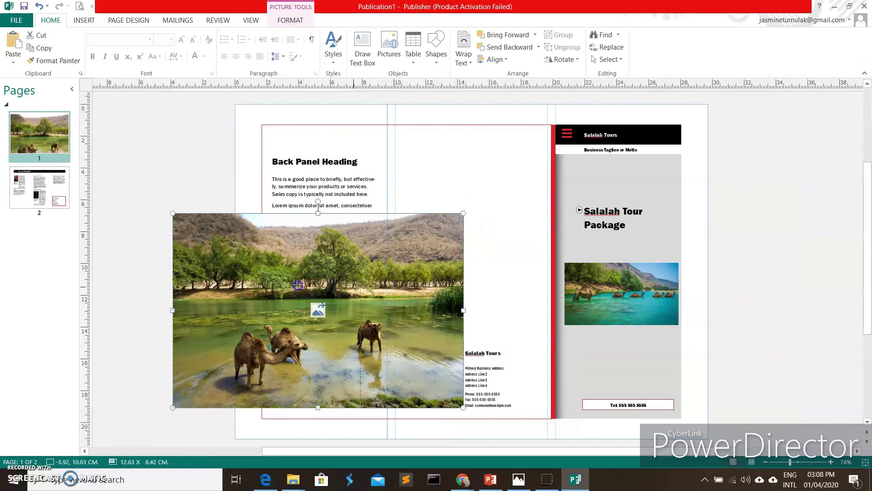
key("ctrl+z")
left_click_drag(258, 381, 386, 365)
left_click(393, 298)
left_click(347, 260)
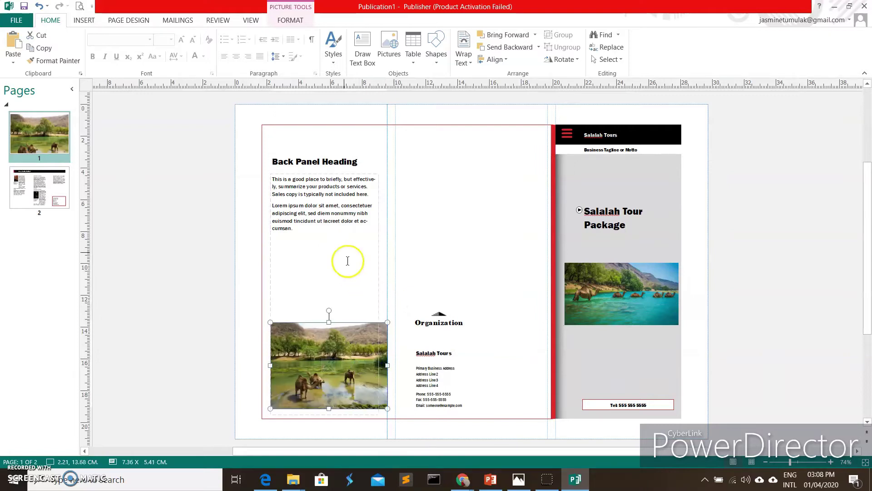
scroll(356, 273, "up", 4, "ctrl")
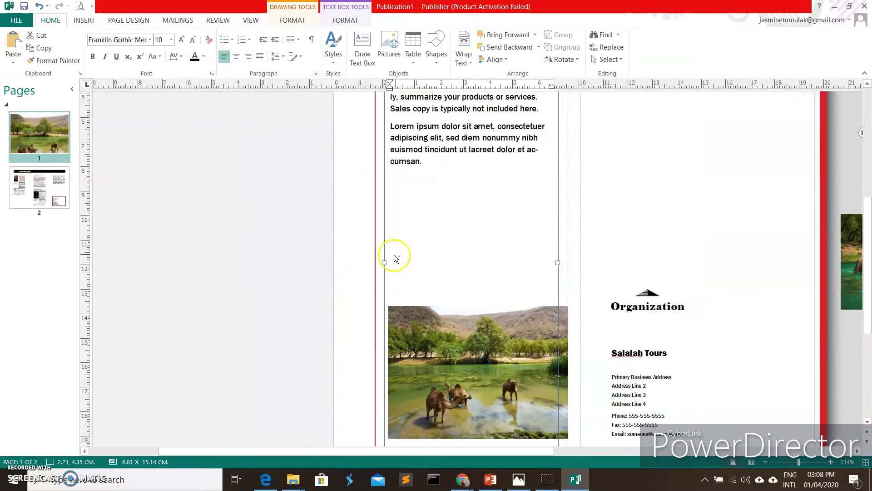
Step: Replace the back panel text with a description of Salalah's beaches, mountains and friendly people
left_click_drag(337, 451, 446, 457)
scroll(263, 232, "up", 3)
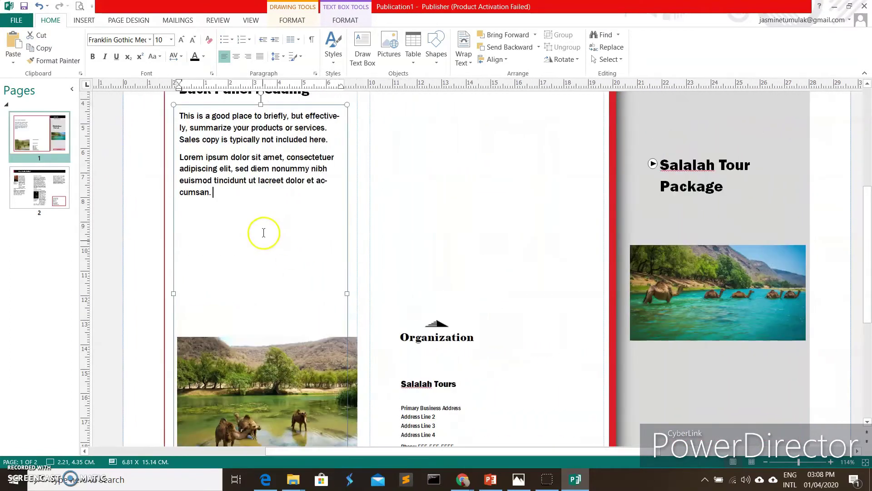
scroll(263, 262, "up", 1)
key("ctrl+a")
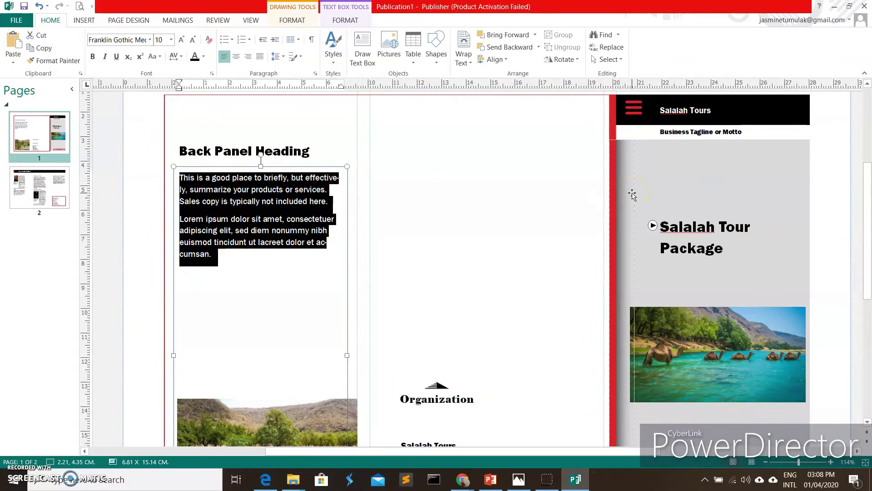
type("Sa")
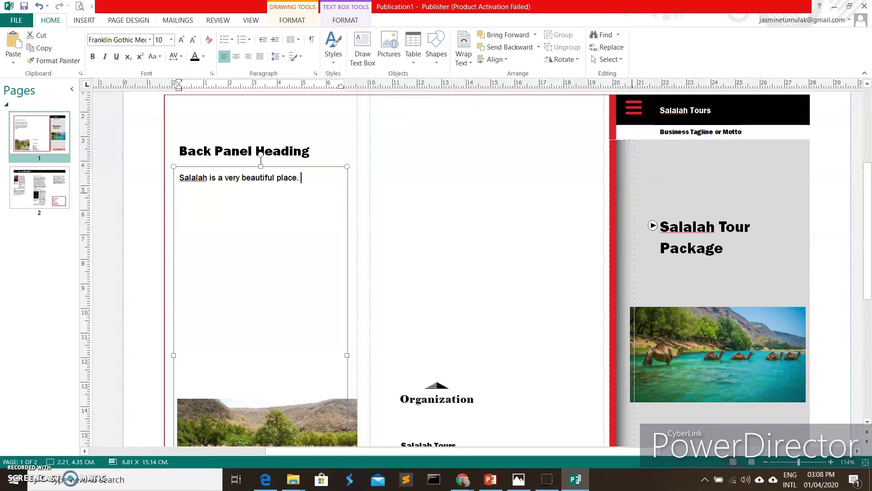
type("There are a lot of things that you can see here such as beaches, mountains and the people are very friendly.")
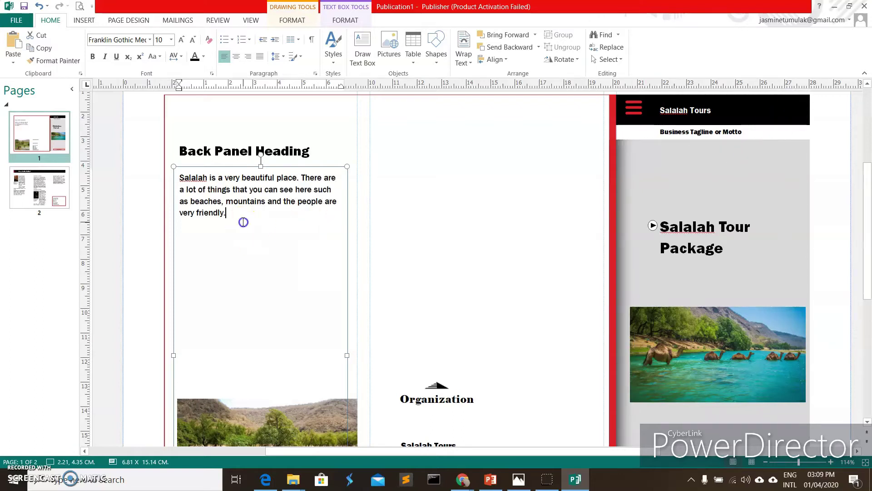
Step: Check the new Salalah paragraph and select the Organization logo placeholder
left_click_drag(243, 220, 182, 176)
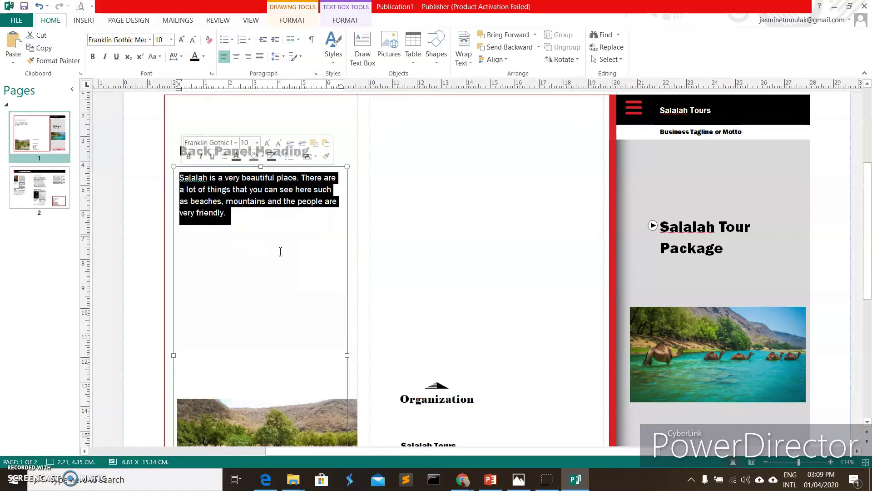
left_click(333, 296)
scroll(333, 296, "down", 4)
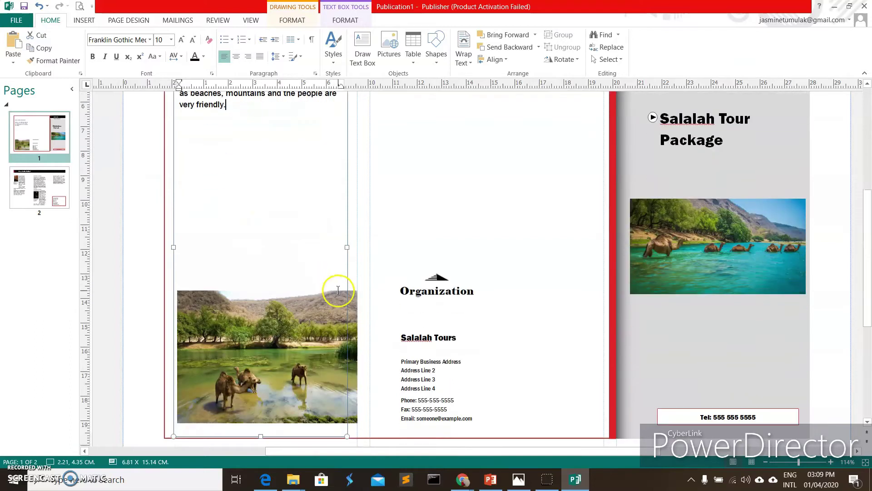
left_click(441, 278)
left_click(440, 278)
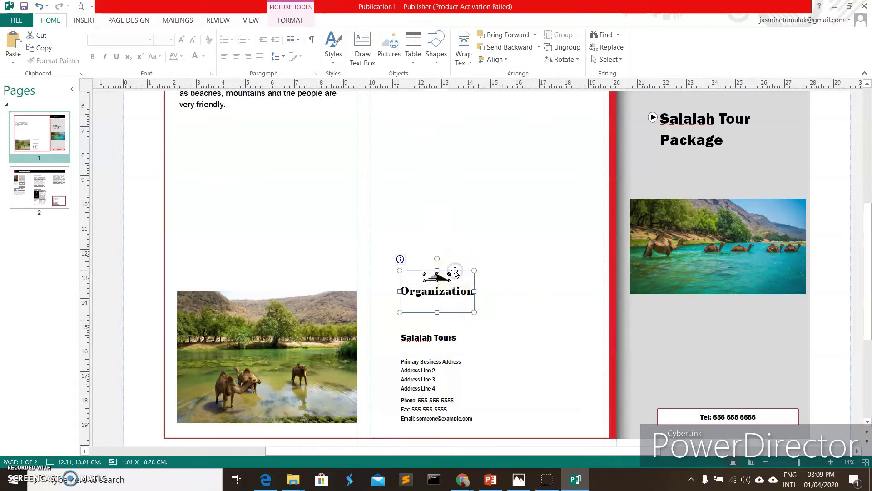
Step: Delete the Organization logo placeholder above the contact details
key("Delete")
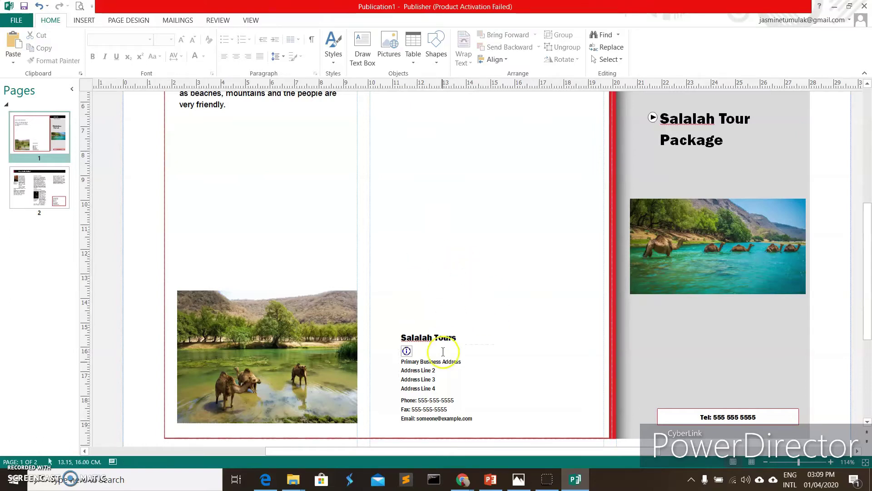
left_click(421, 388)
key("ctrl+a")
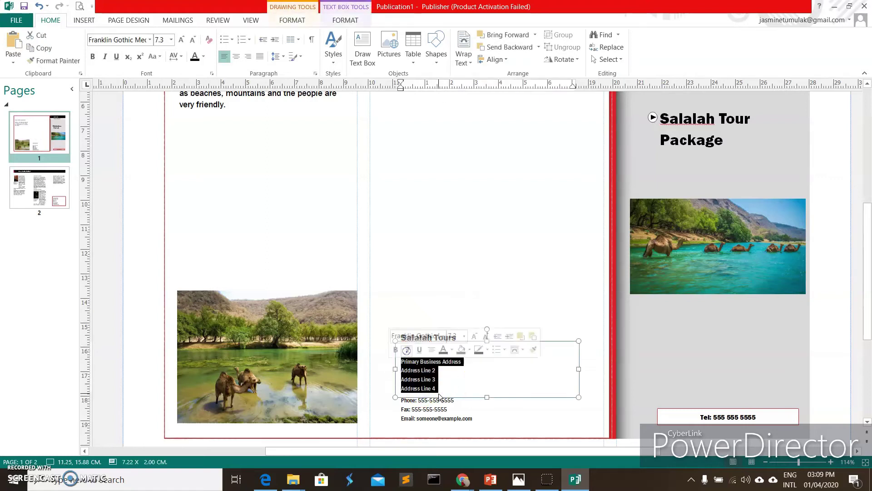
Step: Check the business address and the phone, fax and email text boxes
left_click(456, 411)
key("ctrl+a")
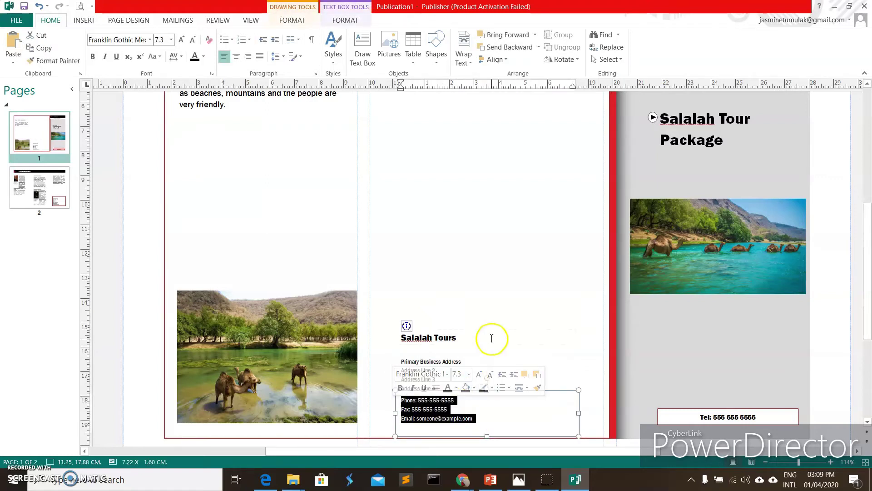
left_click(453, 380)
key("ctrl+a")
left_click(474, 419)
key("ctrl+a")
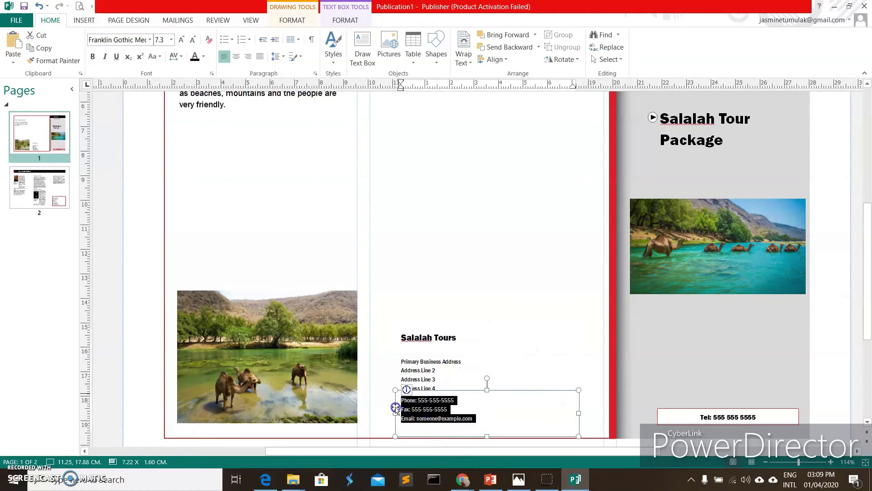
Step: Move to page 2 of the brochure
scroll(532, 269, "up", 1)
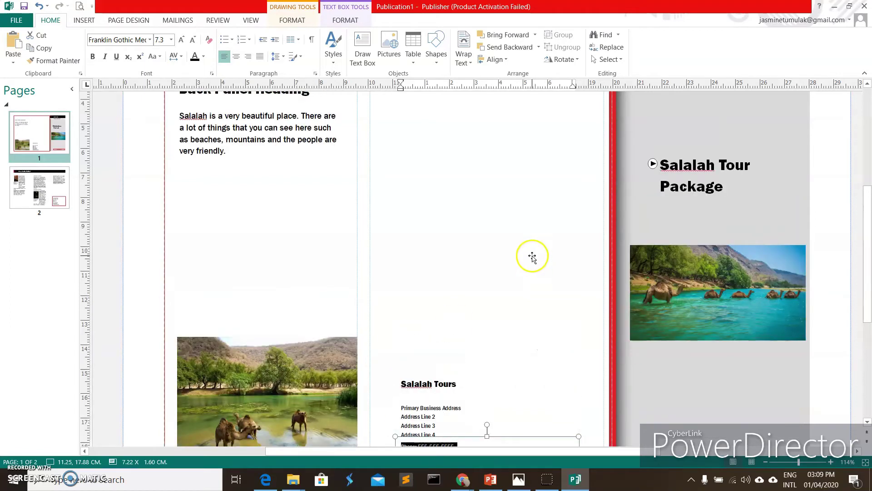
scroll(497, 220, "down", 1)
scroll(497, 220, "down", 1)
scroll(495, 222, "up", 1)
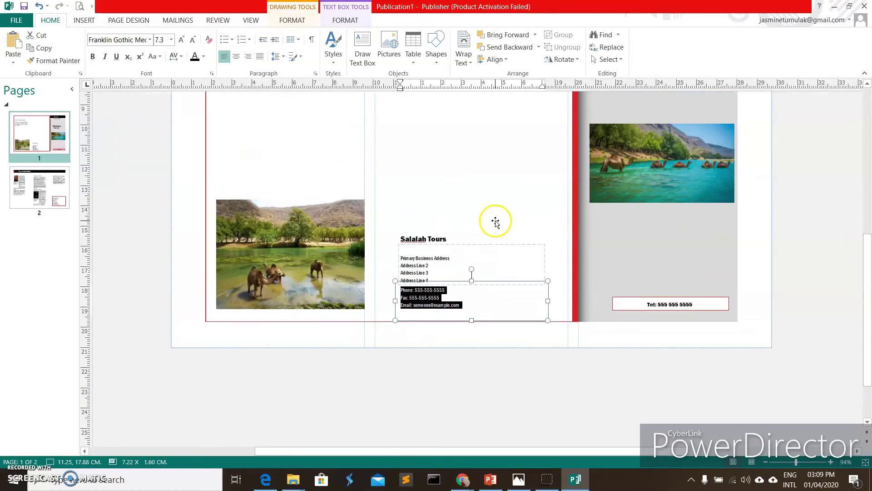
scroll(496, 222, "up", 3)
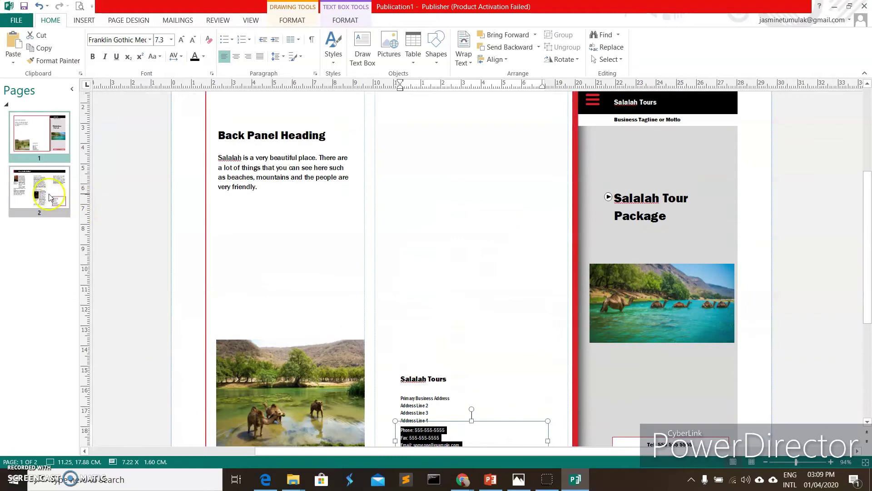
left_click(51, 197)
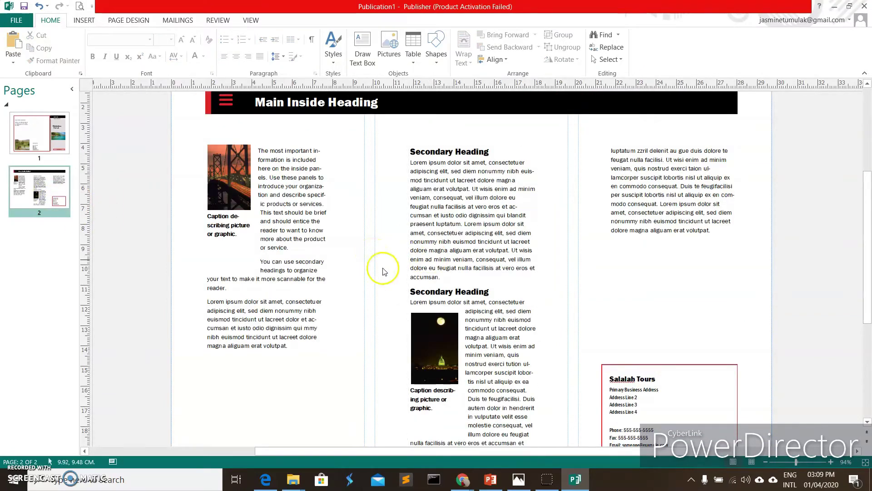
Step: Retype the Main Inside Heading as 'Salalah Tour Packages'
left_click(327, 103)
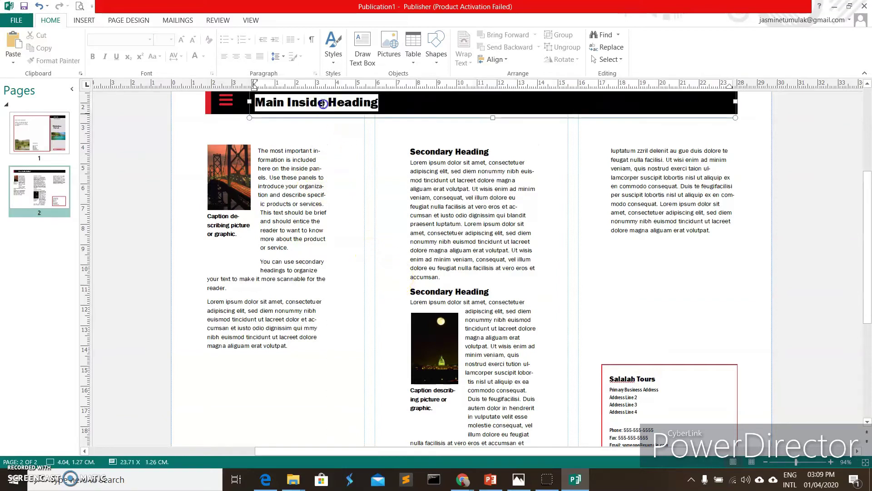
type("SAa")
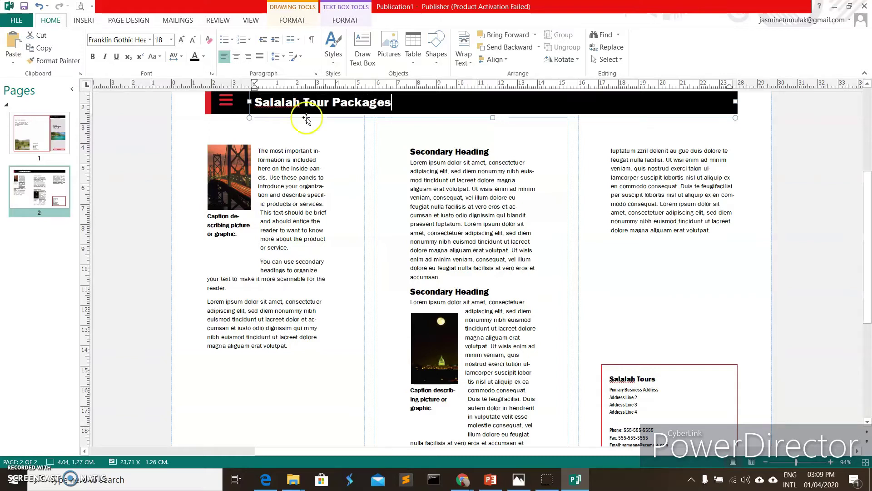
left_click_drag(253, 152, 225, 163)
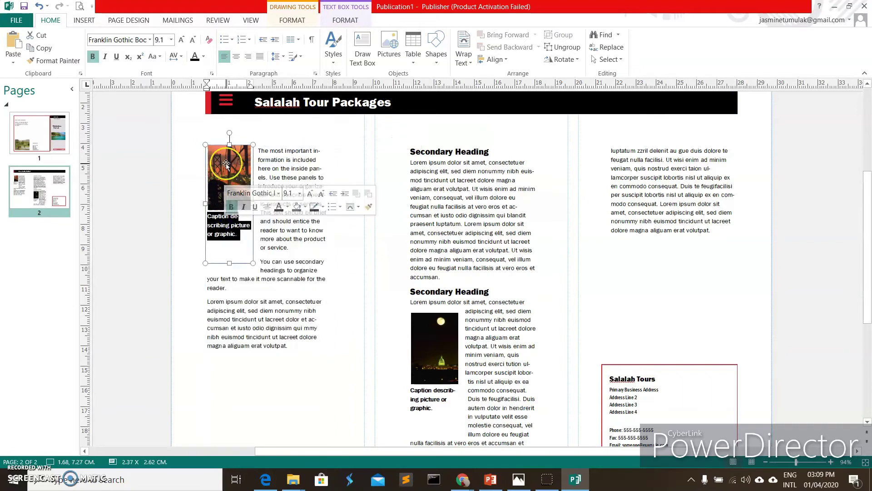
Step: Inspect page 2's middle-column paragraphs, the moon and bridge pictures, and the left-column text
triple_click(468, 188)
triple_click(667, 194)
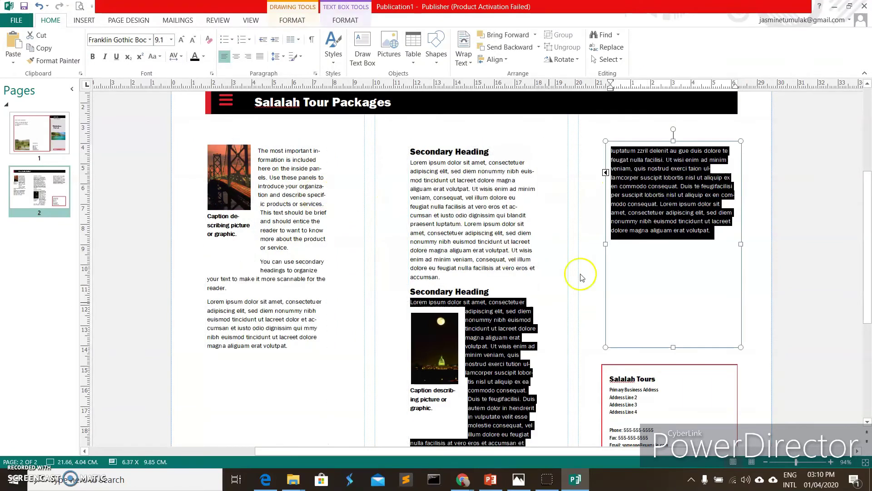
left_click(450, 352)
left_click(234, 183)
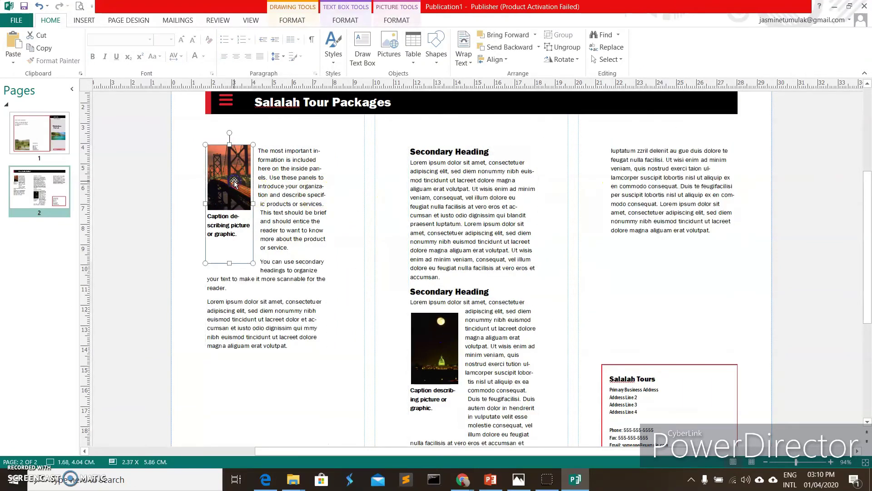
left_click(257, 181)
key("ctrl+a")
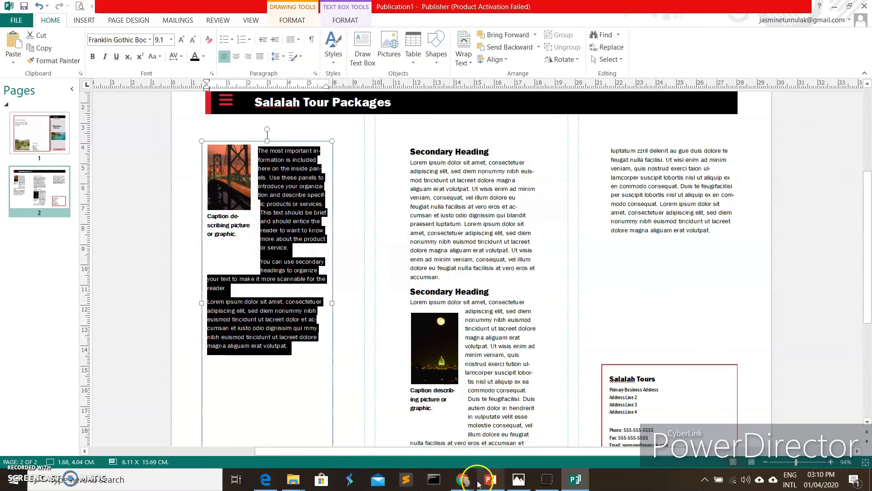
left_click(463, 479)
Step: Search Google Images for 'mughsail beach salalah'
left_click(522, 427)
scroll(214, 132, "up", 5)
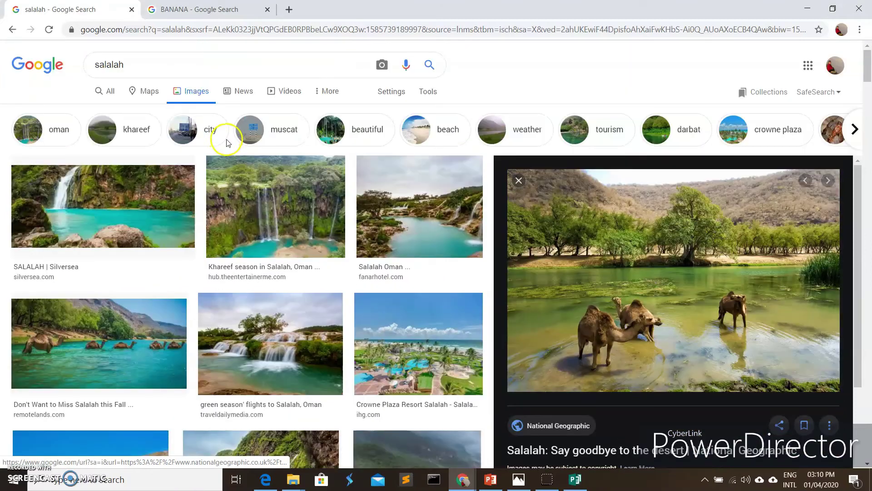
left_click(164, 77)
key("ctrl+a")
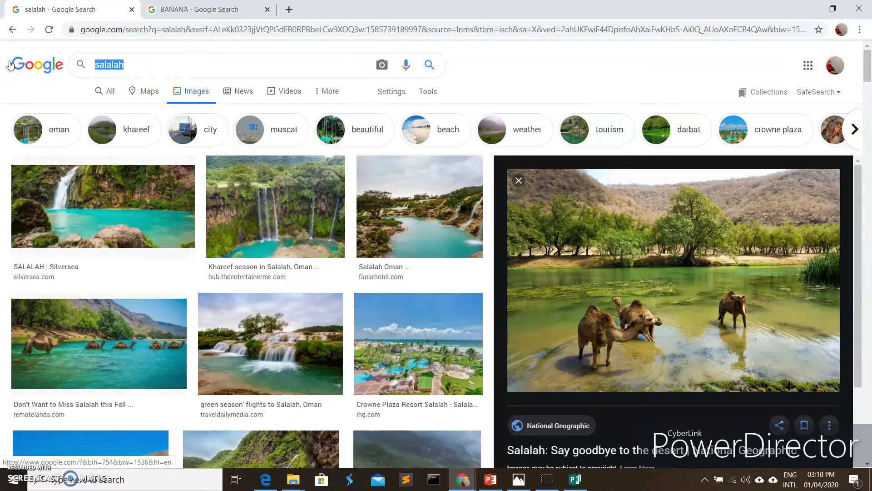
type("mugh")
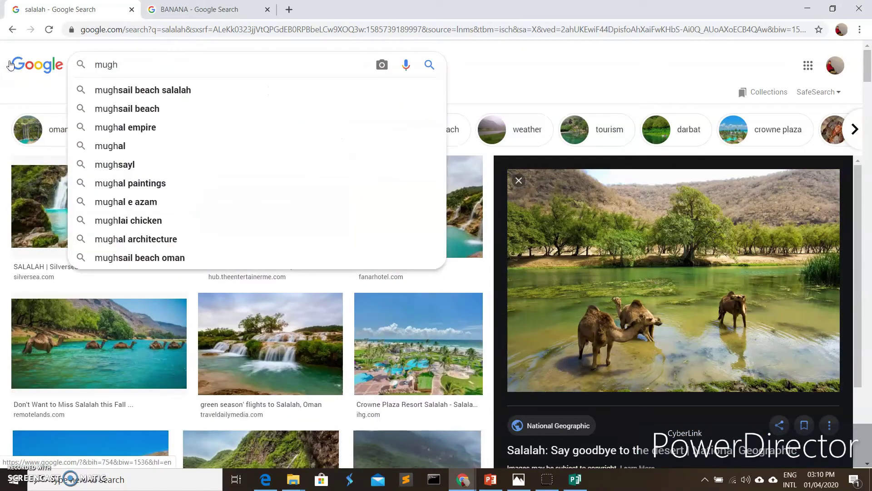
left_click(130, 97)
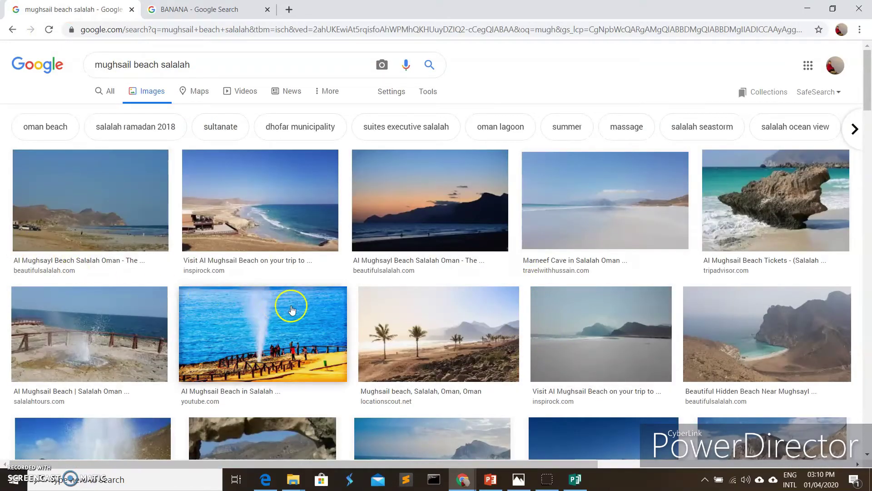
Step: Copy the Al Mughsail Beach blowhole photo from the image preview
left_click(113, 343)
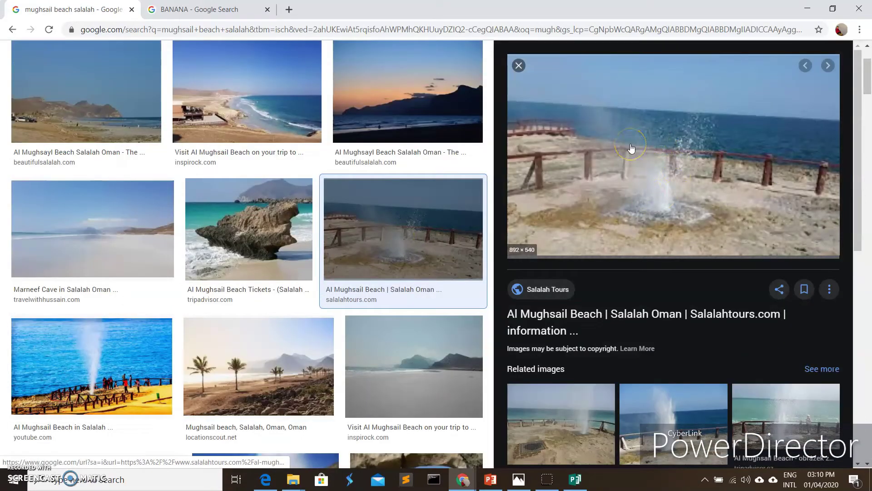
right_click(613, 114)
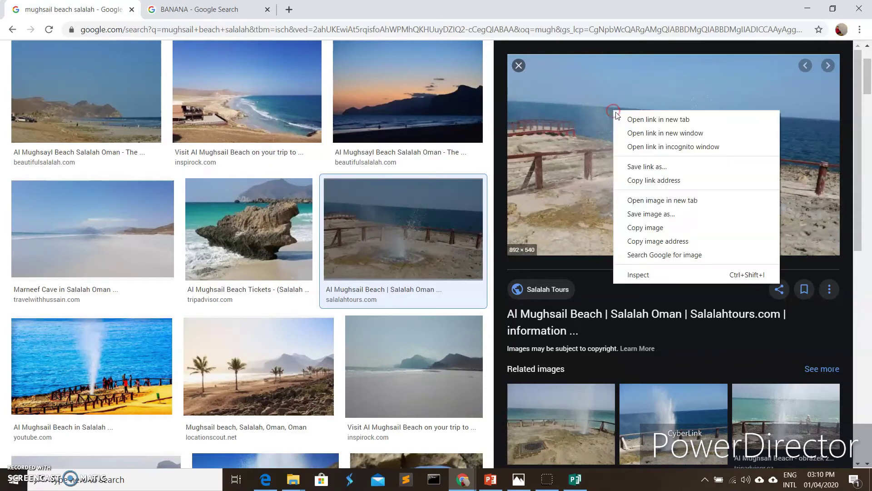
left_click(667, 229)
left_click(579, 488)
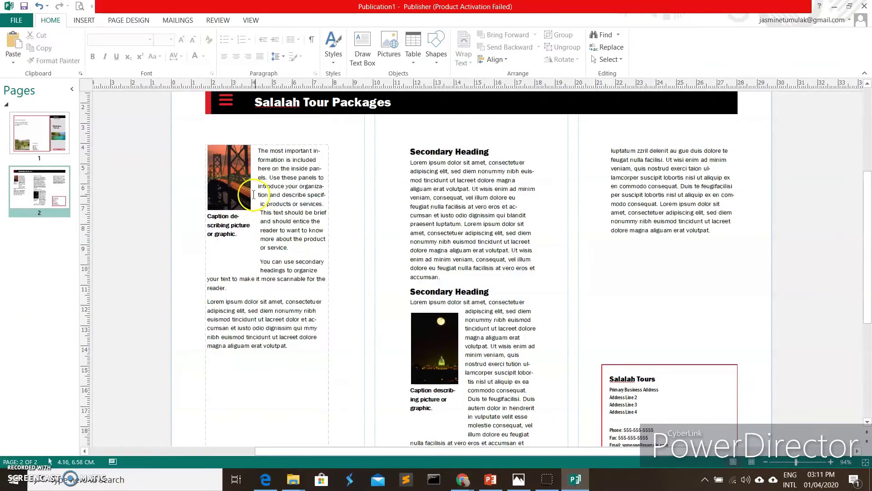
Step: Delete the bridge picture and caption and paste the blowhole photo into the left column
left_click(239, 182)
key("Delete")
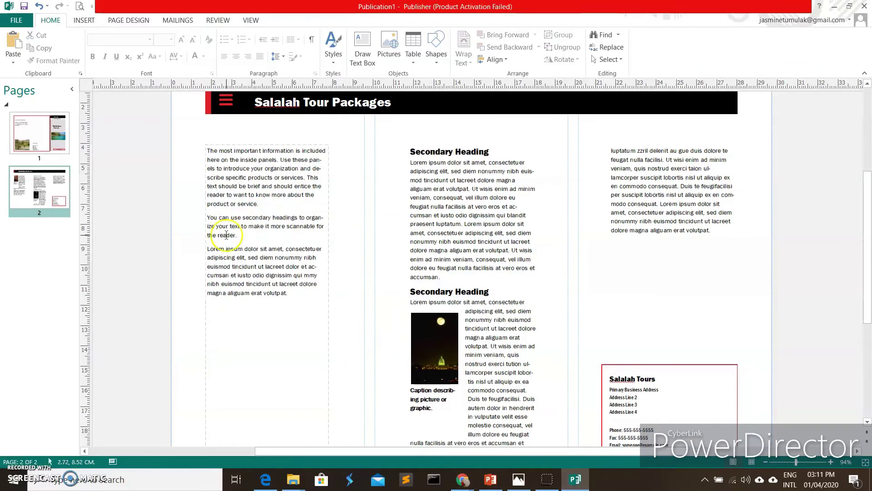
left_click(214, 151)
right_click(209, 153)
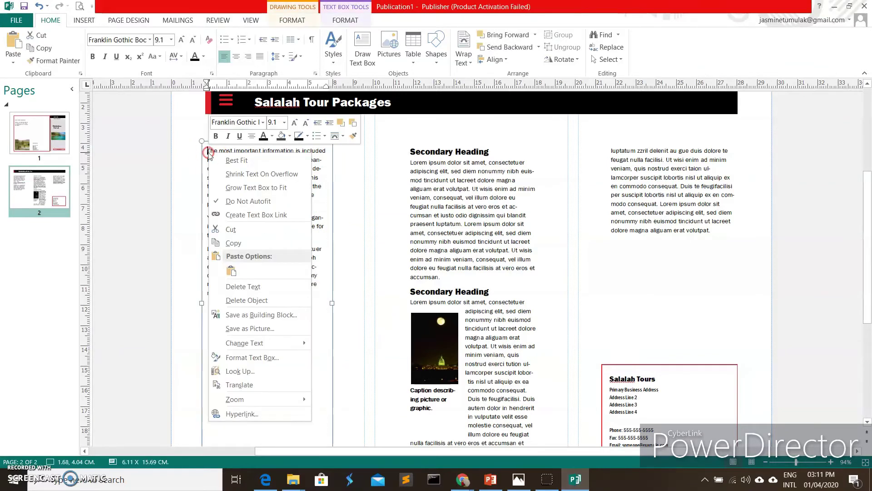
left_click(233, 271)
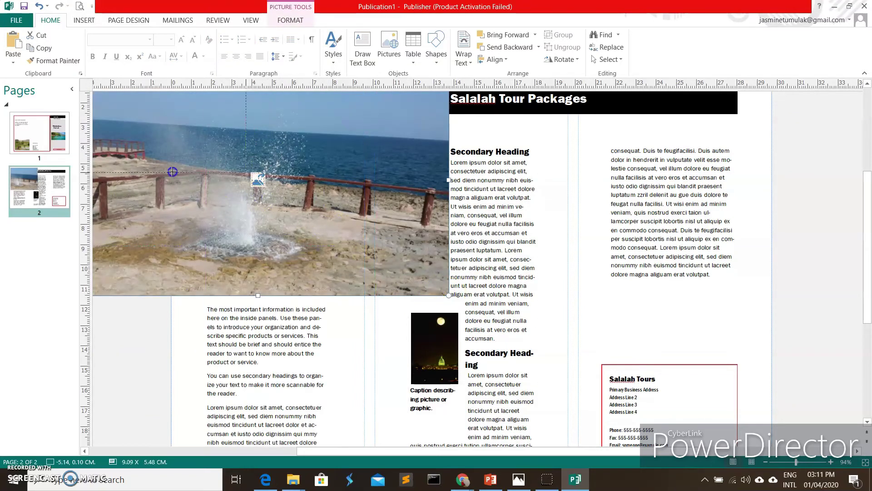
Step: Resize the blowhole photo and move it to the top of the left inside panel
scroll(380, 278, "up", 3)
left_click_drag(143, 170, 299, 262)
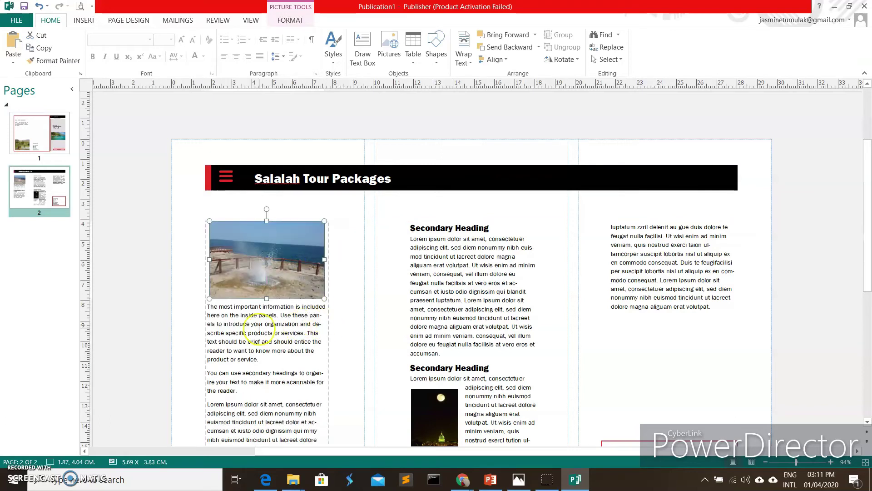
scroll(291, 325, "down", 1)
left_click(279, 292)
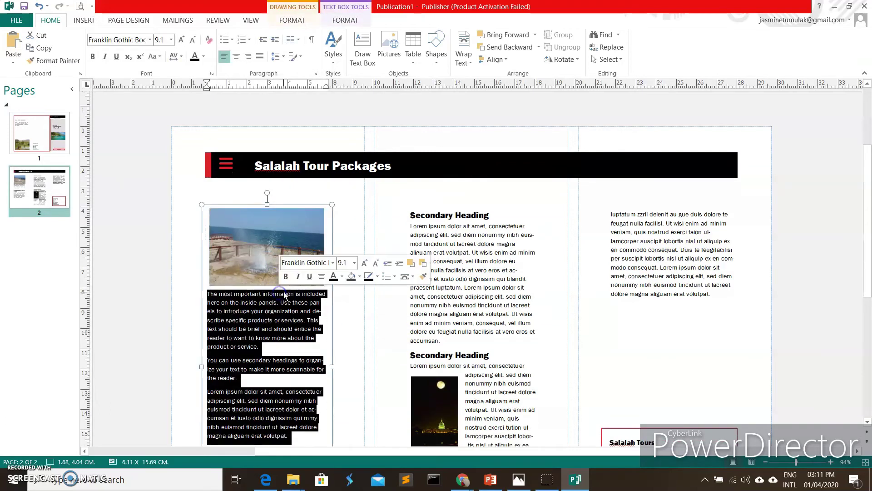
left_click(394, 276)
mouse_move(464, 487)
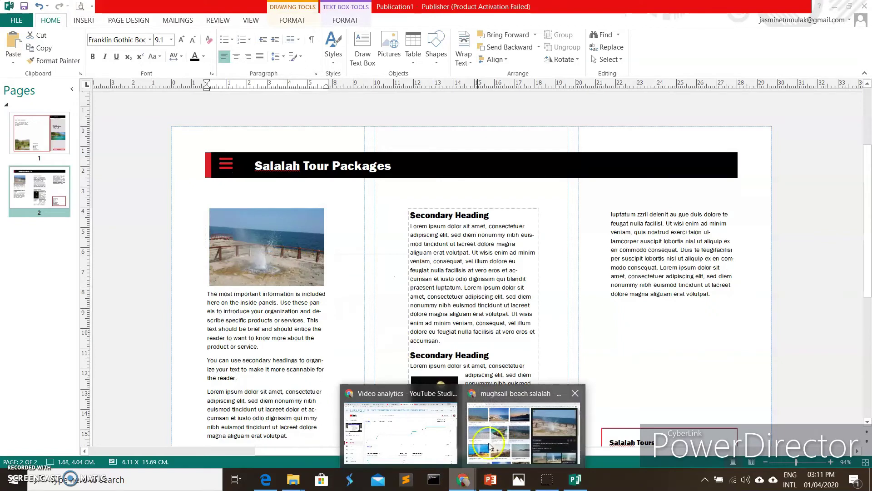
left_click(493, 422)
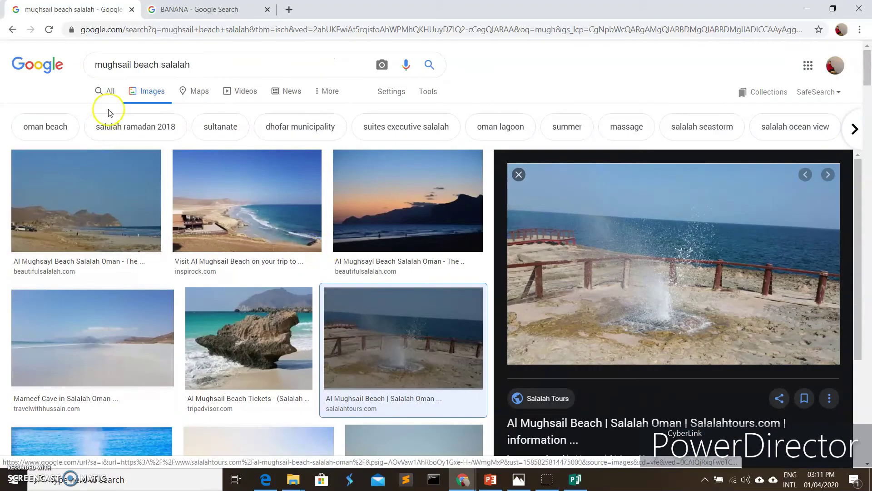
Step: Open the holidify.com Mughsail Beach page from the web results
left_click(111, 93)
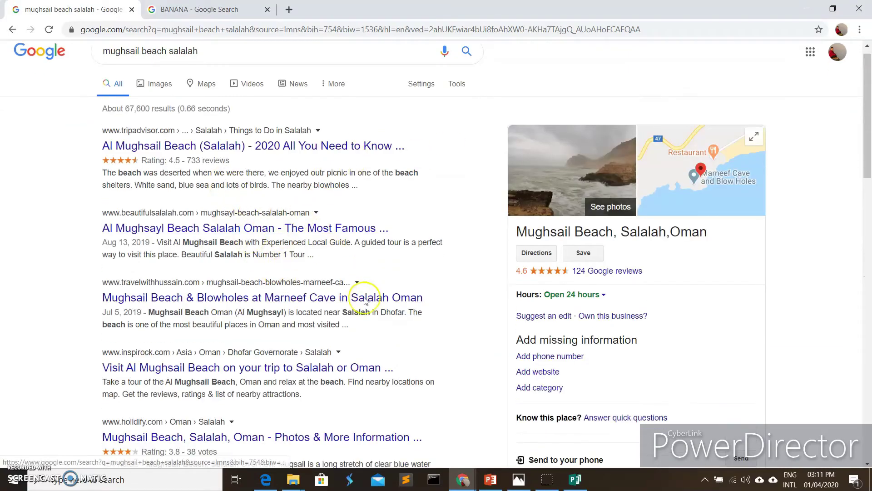
scroll(365, 301, "down", 4)
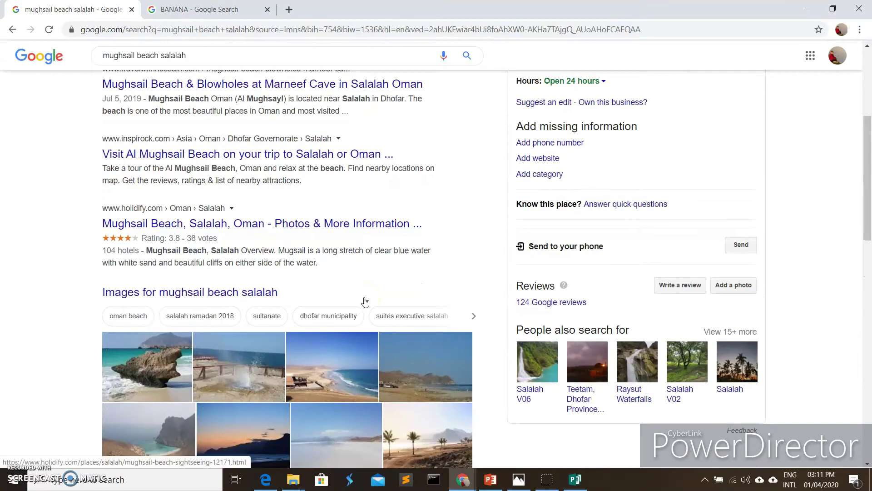
scroll(364, 298, "up", 4)
left_click(366, 288)
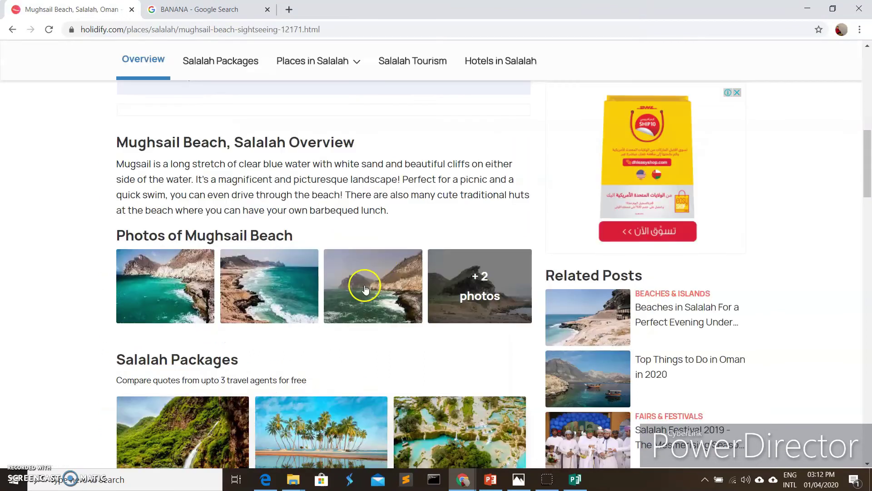
Step: Copy the overview paragraph about Mughsail's clear blue water and cliffs
left_click_drag(410, 212, 120, 163)
right_click(159, 182)
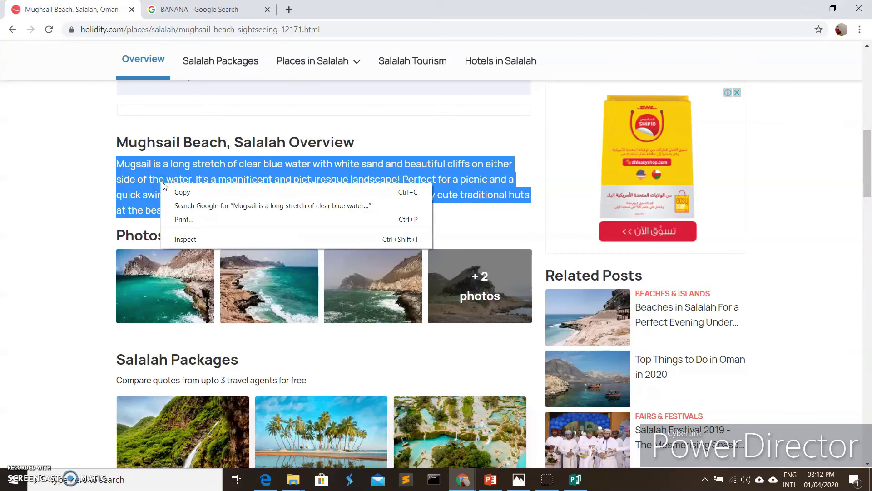
left_click(195, 193)
left_click(572, 480)
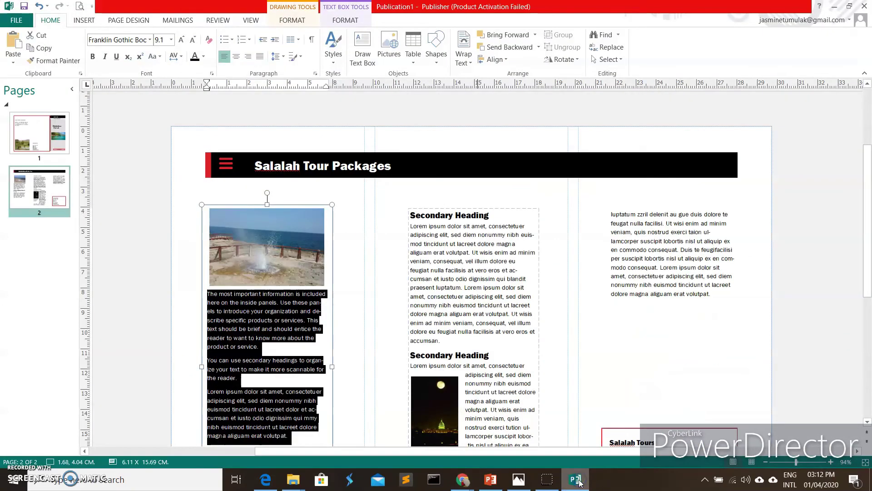
Step: Paste the Mughsail paragraph with Keep Text Only, replacing the placeholder under the blowhole photo
right_click(263, 312)
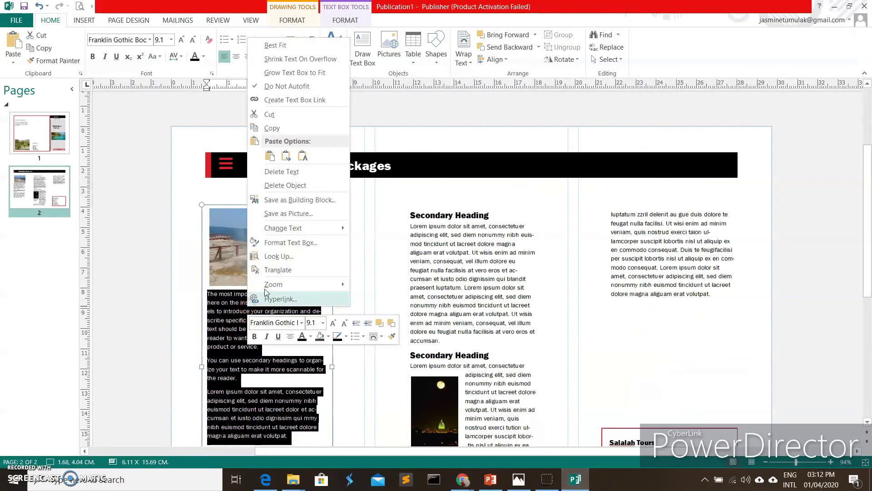
left_click(302, 156)
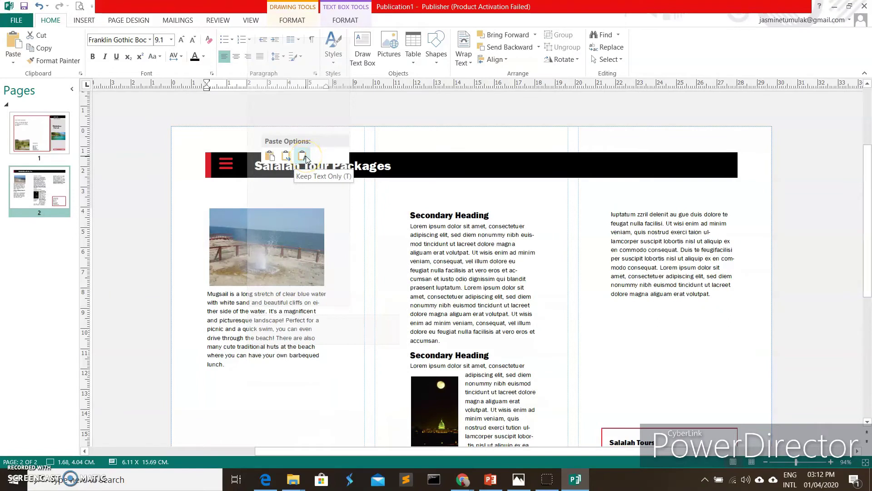
left_click(279, 156)
key("ctrl+z")
right_click(249, 313)
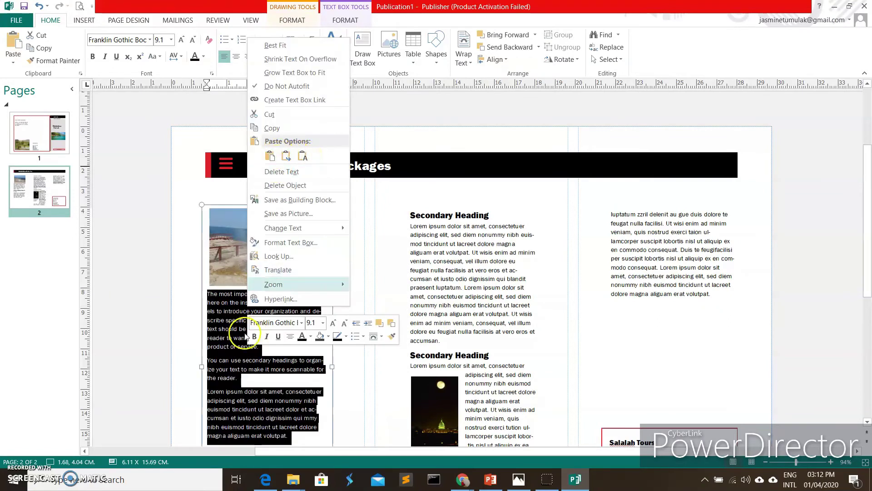
right_click(226, 317)
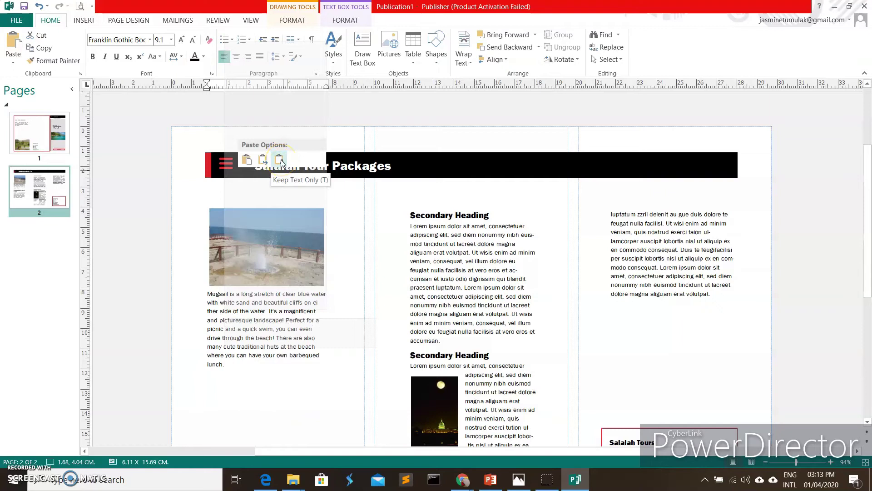
left_click(281, 161)
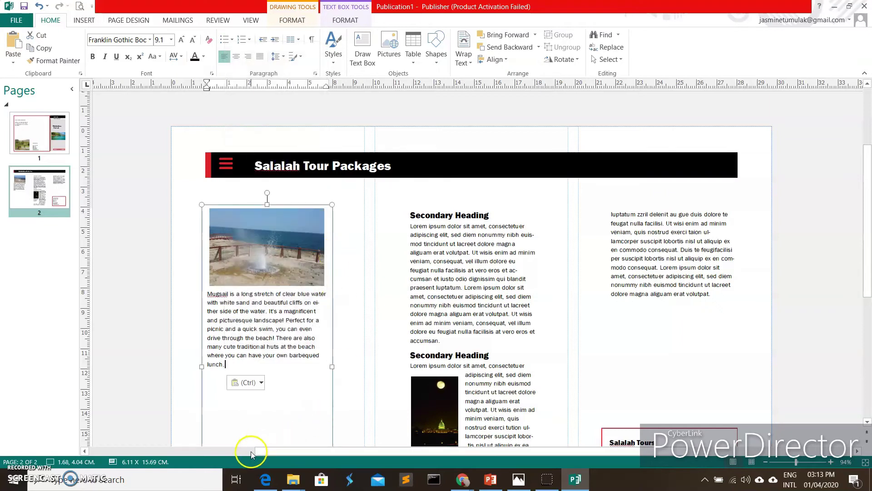
scroll(269, 437, "down", 2)
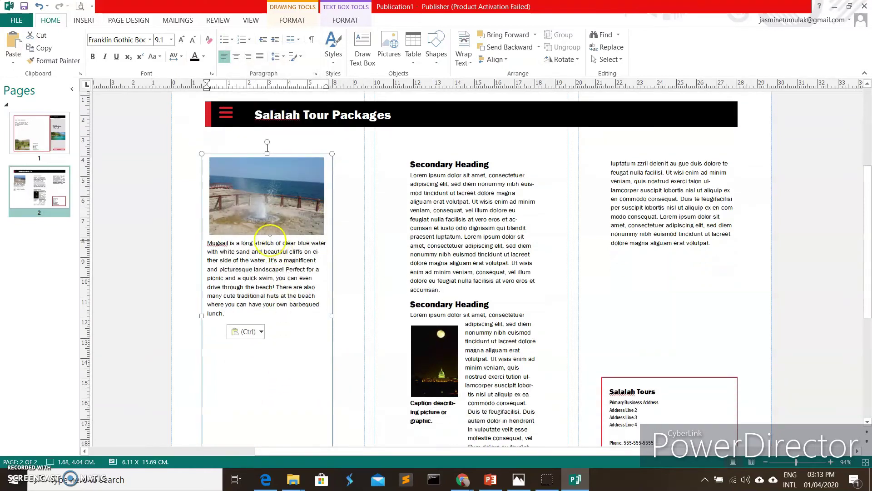
Step: Add a 'Mughsail Beach' heading in Secondary Heading style above the beach paragraph
key("Return")
key("Return")
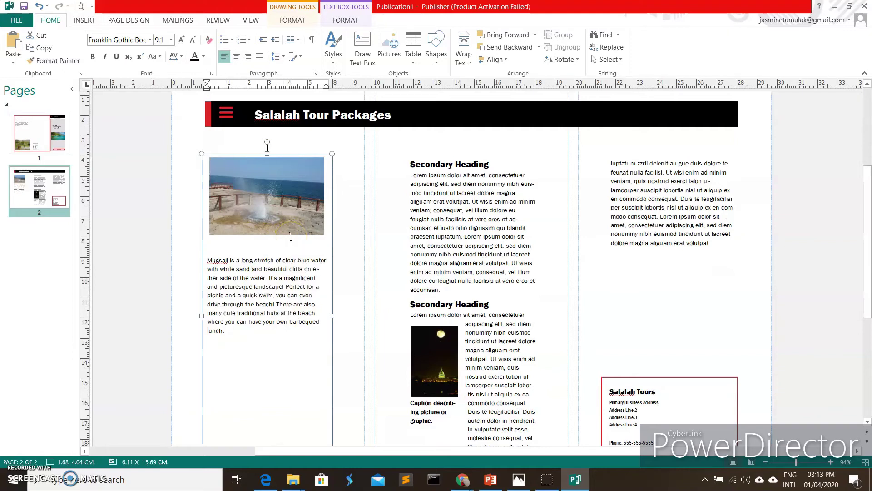
triple_click(444, 166)
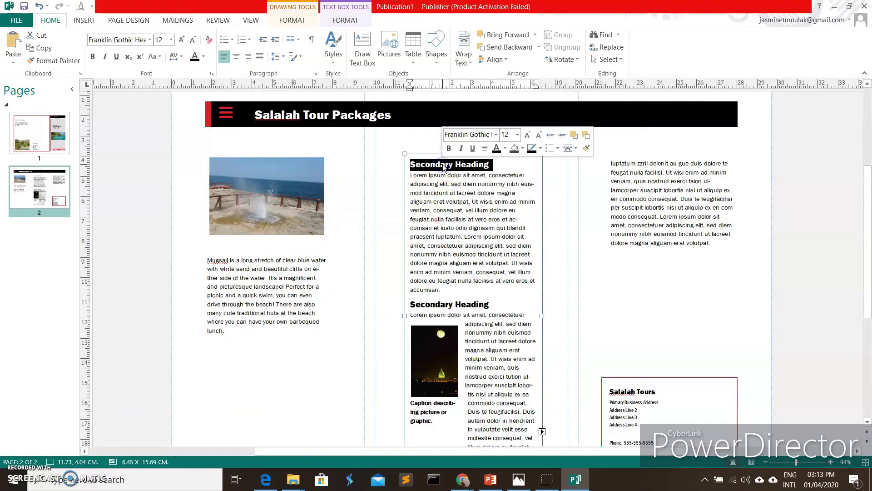
left_click(247, 239)
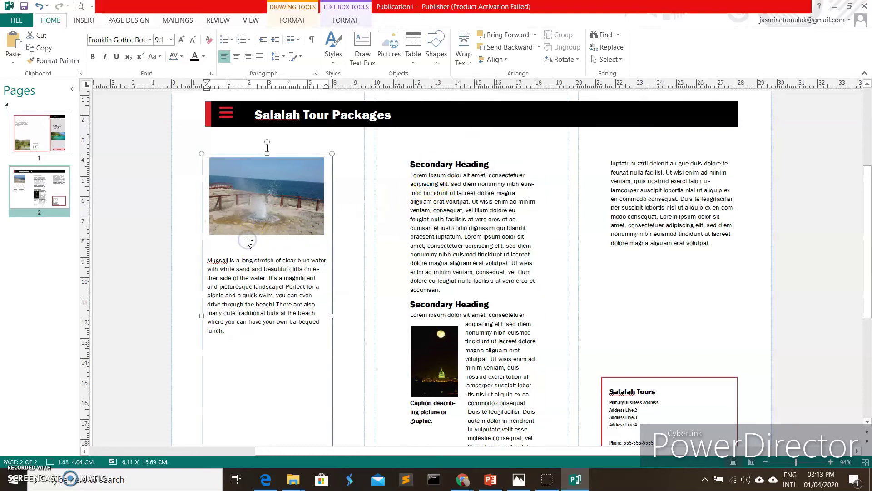
key("ctrl+v")
left_click_drag(287, 246, 208, 238)
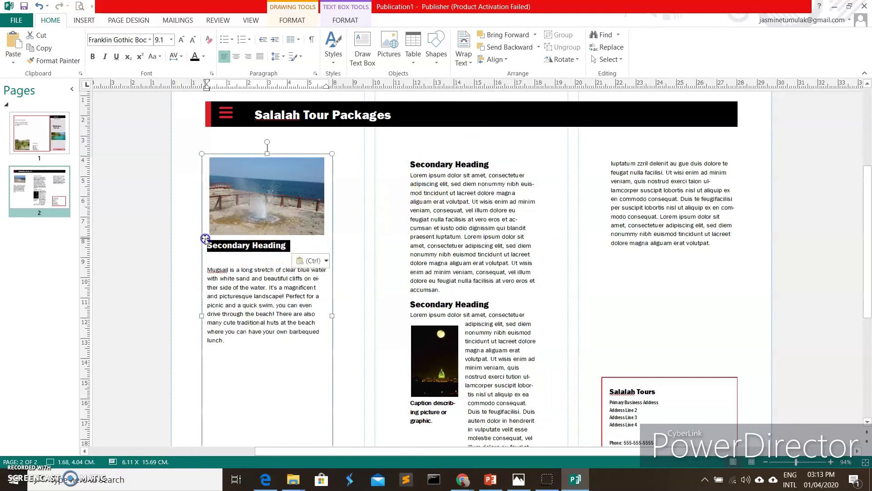
left_click_drag(236, 269, 204, 269)
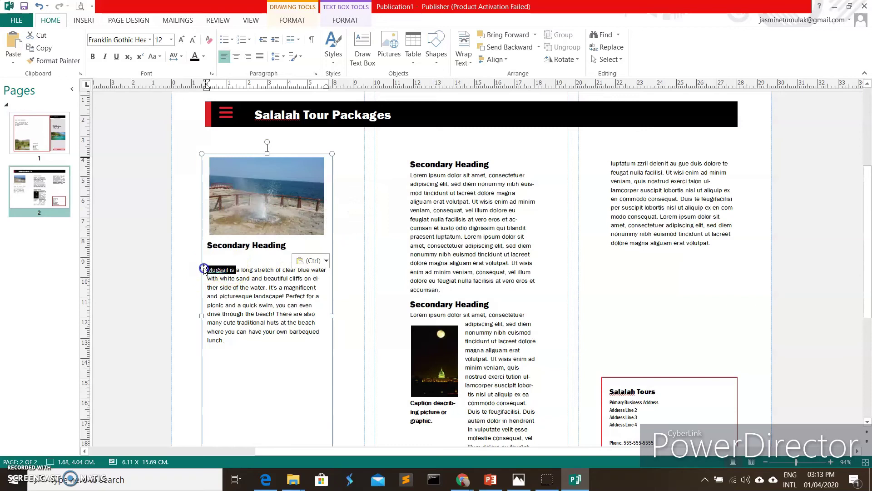
triple_click(256, 248)
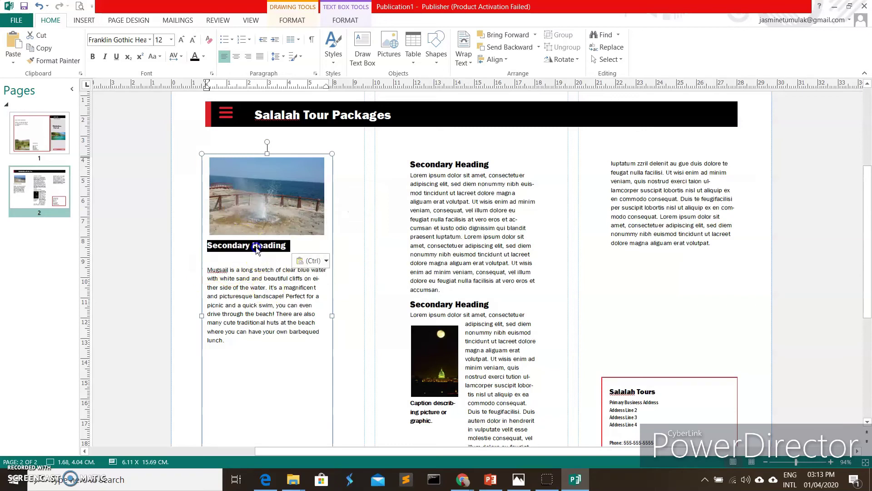
type("Mughsail Beach")
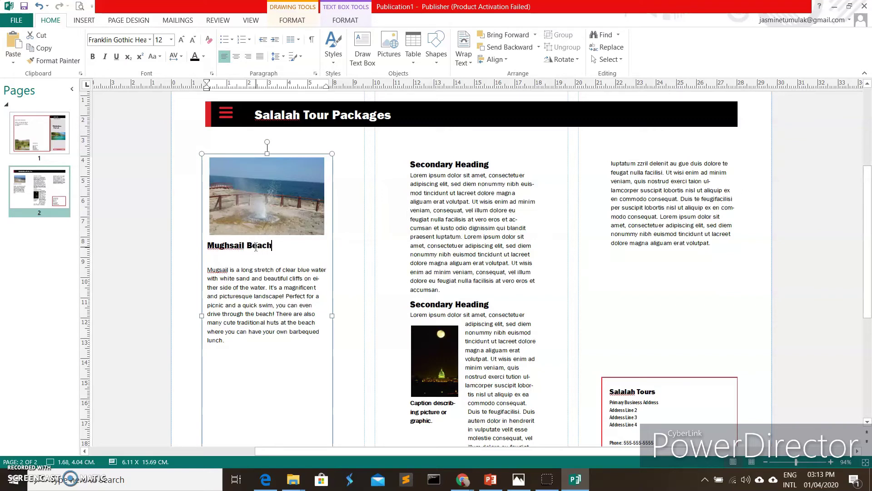
Step: Set the Mughsail Beach heading's font colour to blue
left_click_drag(279, 245, 207, 246)
left_click(204, 56)
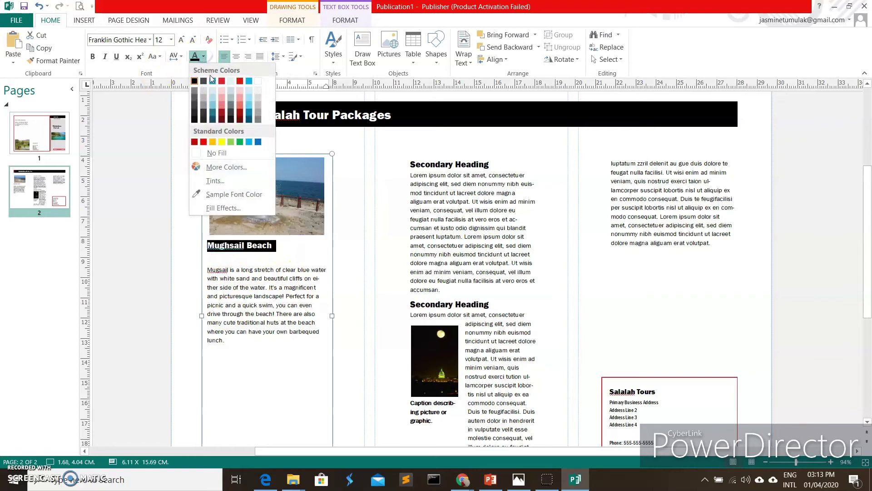
left_click(213, 81)
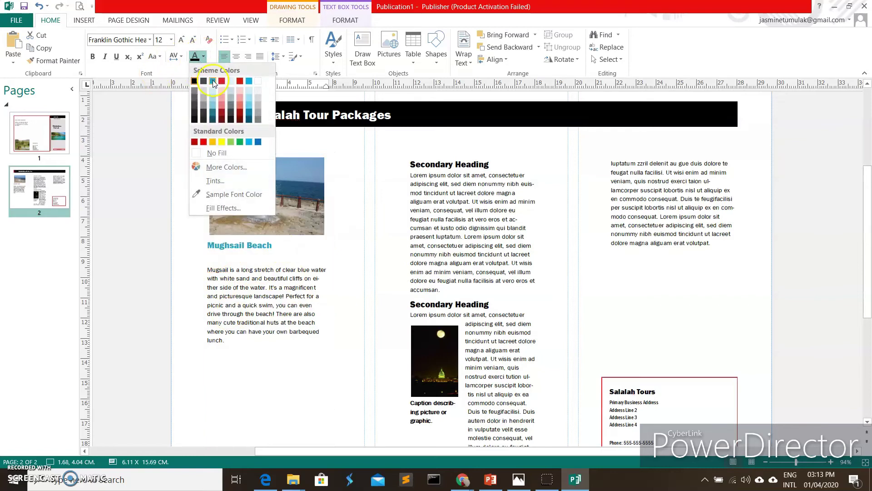
left_click(258, 142)
left_click(305, 331)
Step: Review the middle column's heading and paragraph and the Mughsail beach text on page 2
scroll(252, 336, "down", 1)
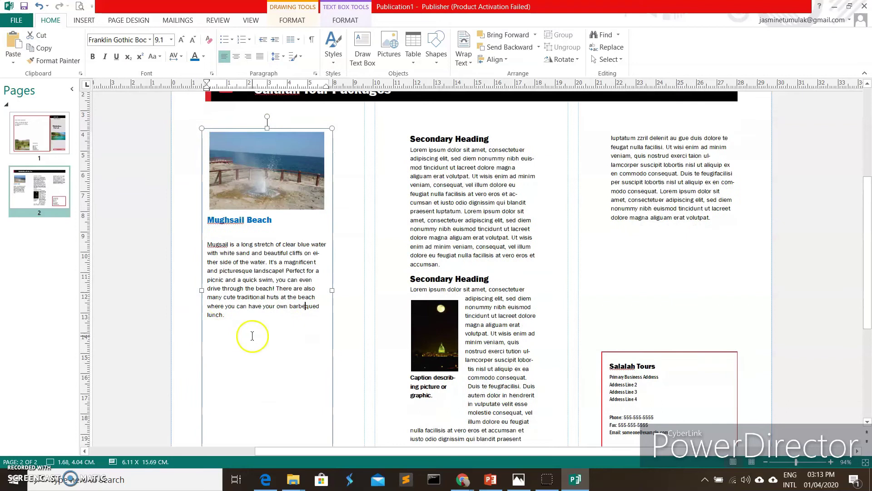
scroll(252, 336, "down", 2)
scroll(252, 336, "up", 2)
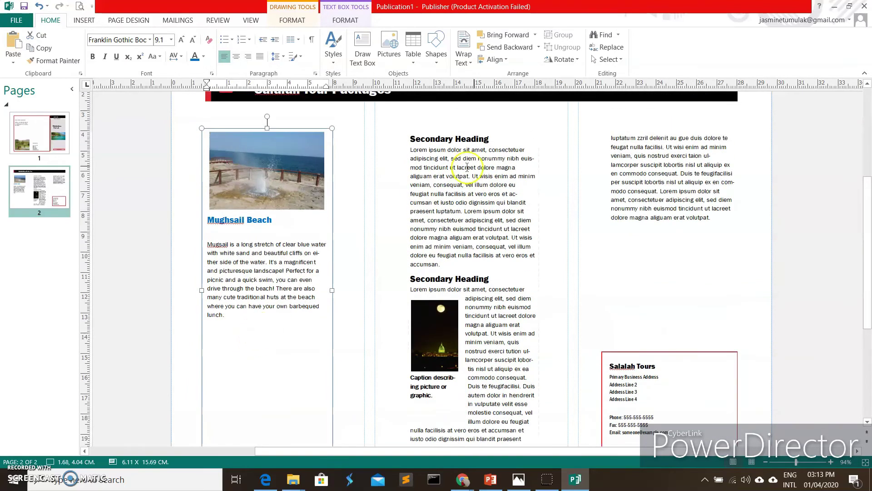
triple_click(442, 139)
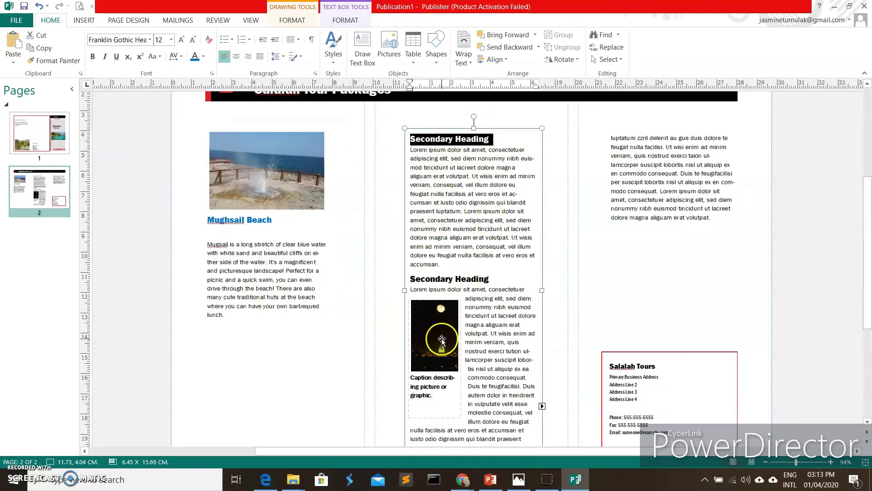
triple_click(490, 239)
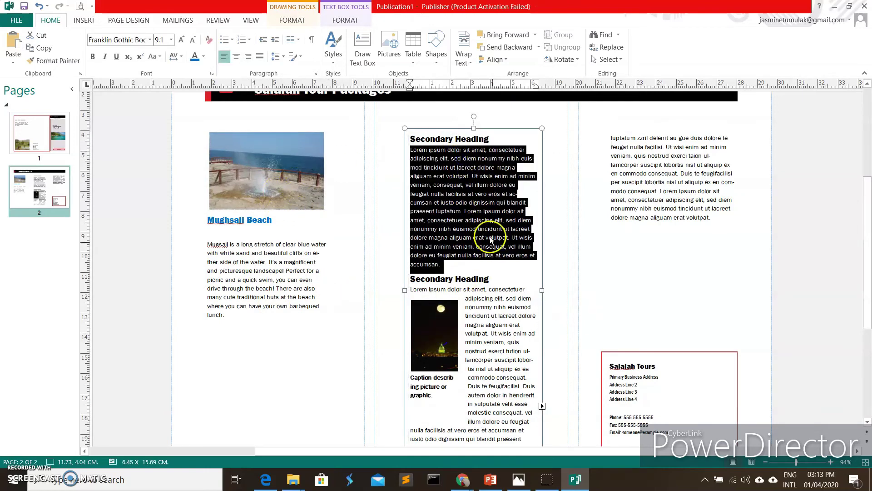
left_click(491, 240)
triple_click(453, 194)
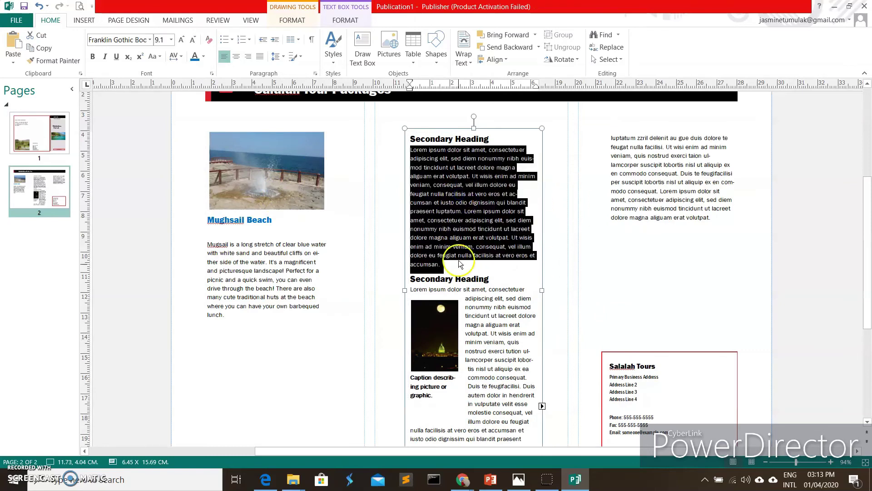
scroll(459, 263, "up", 2)
left_click(275, 232)
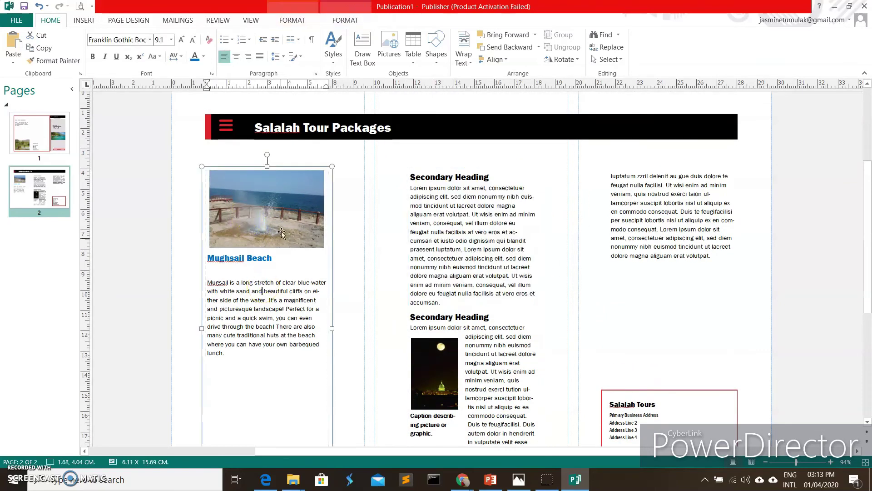
left_click(279, 326)
scroll(704, 336, "down", 1)
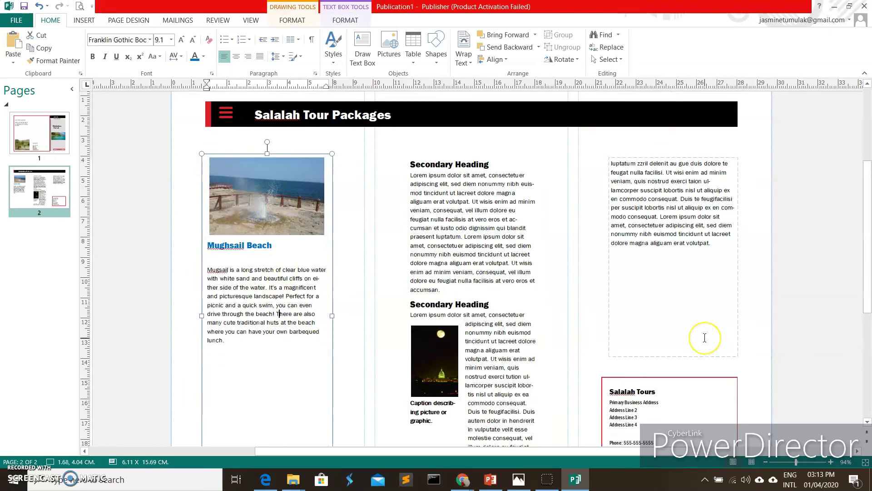
scroll(705, 337, "down", 4)
scroll(548, 352, "up", 5)
Step: Show page 1 with the back panel description and Salalah Tour Package cover
left_click(39, 134)
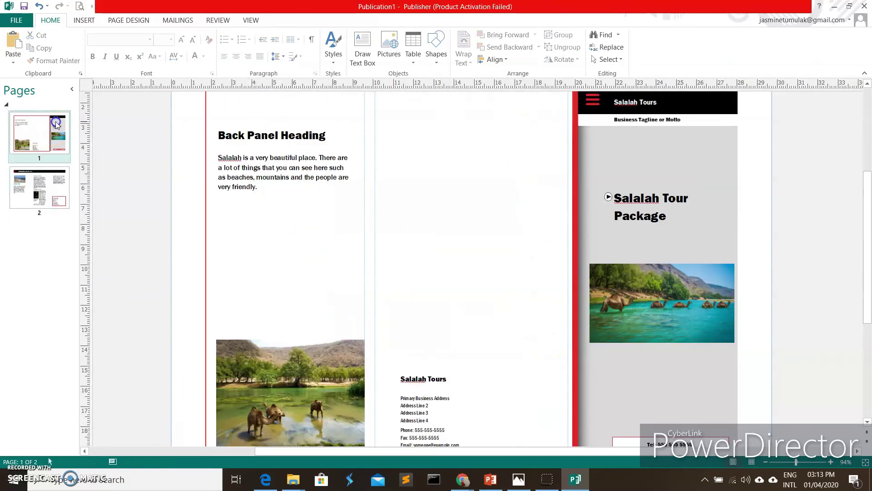
scroll(224, 212, "up", 1)
scroll(224, 213, "down", 3)
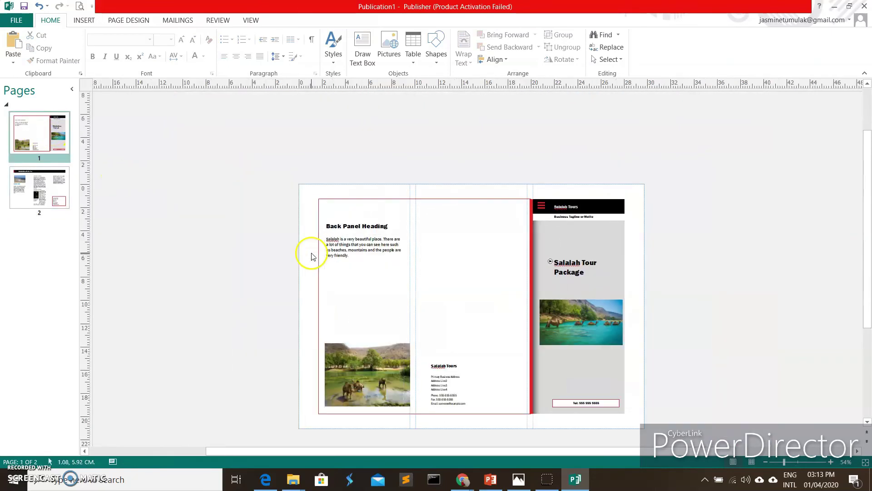
scroll(309, 249, "up", 3)
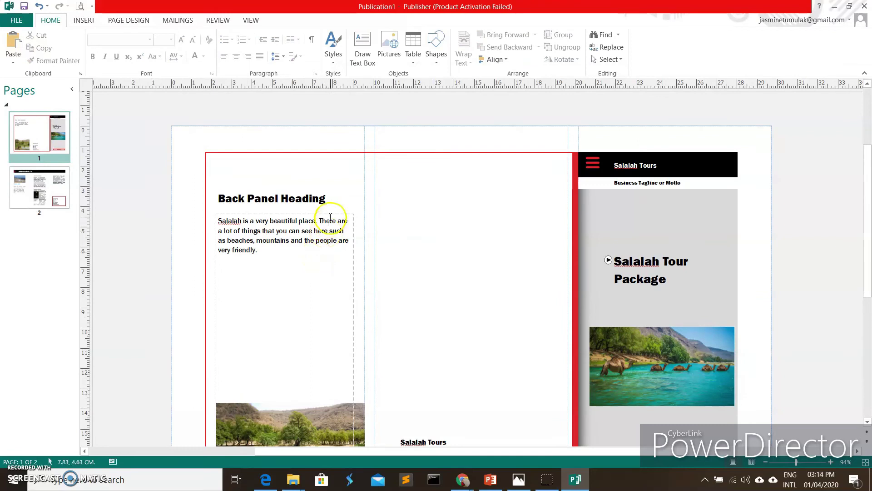
scroll(330, 216, "down", 1)
left_click(39, 202)
left_click(45, 141)
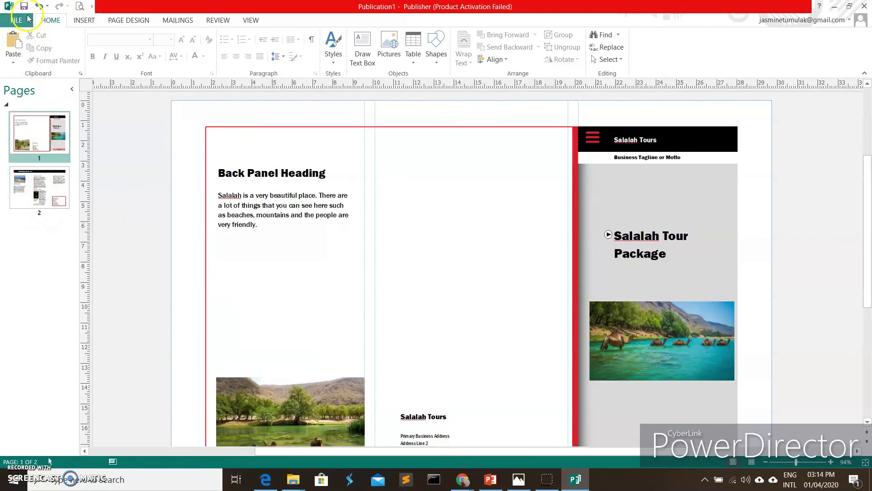
Step: Save the publication as salalah_brochure in the brochure folder on this computer
left_click(25, 24)
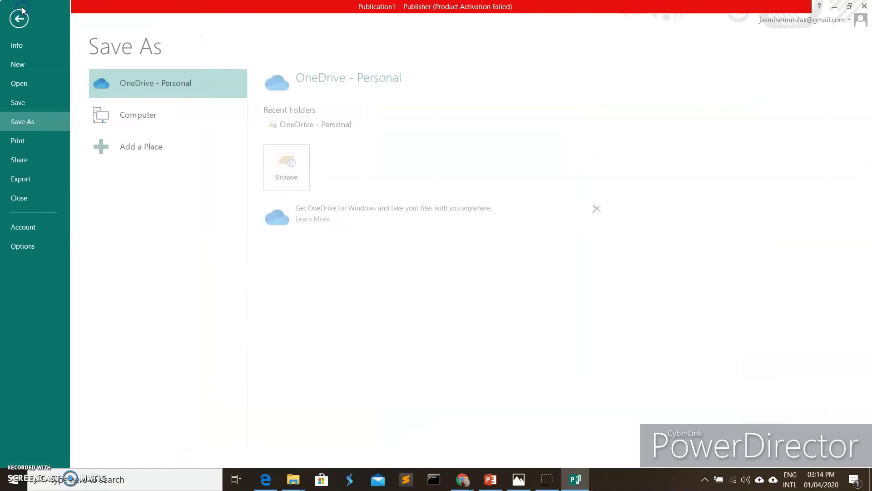
left_click(143, 119)
left_click(316, 119)
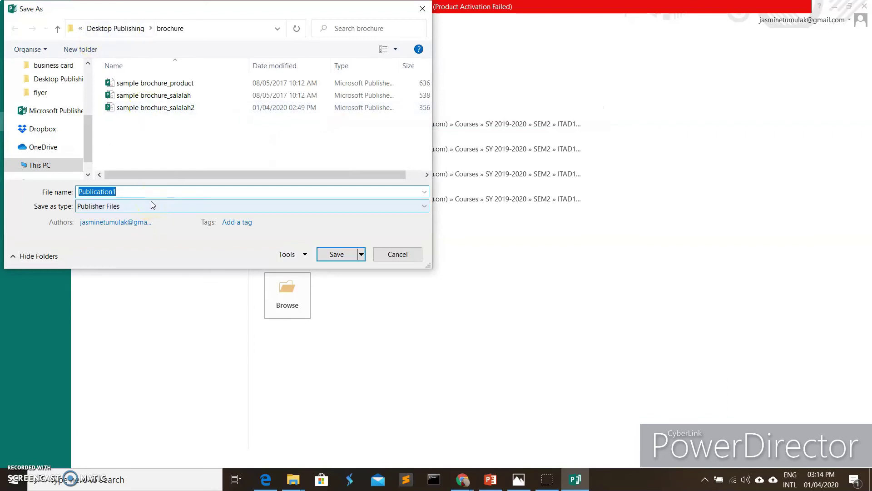
type("salalah_brochure")
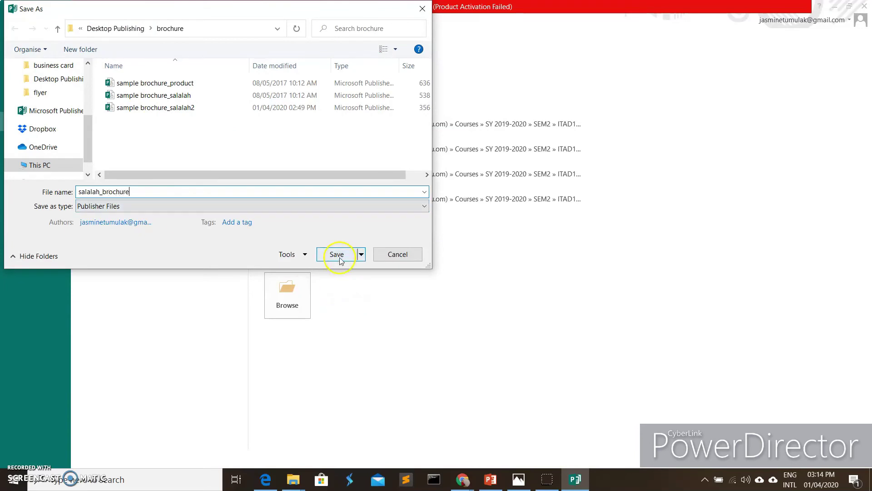
left_click(341, 253)
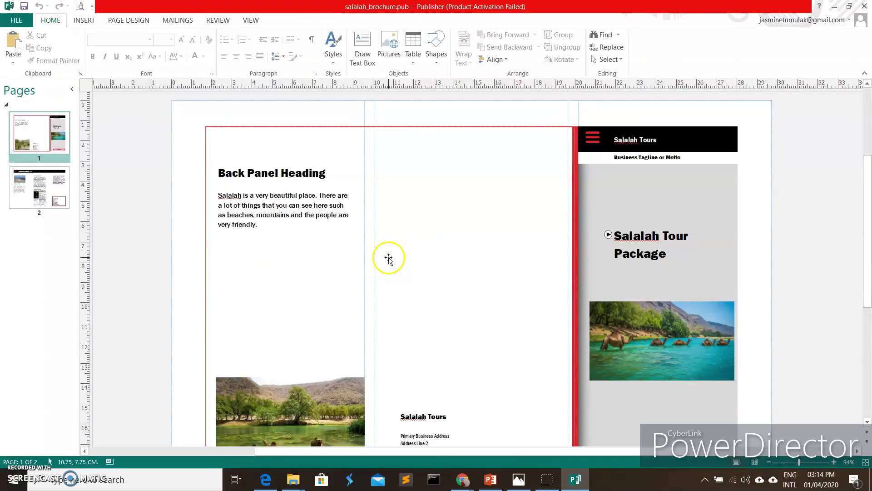
Step: Review page 2's Secondary Heading body text, the column-three linked story and the Mughsail Beach box
left_click(25, 196)
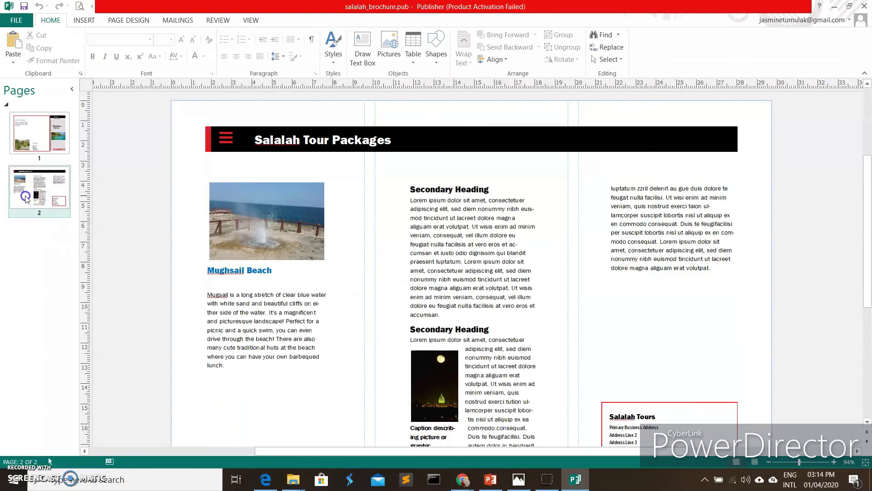
left_click(475, 240)
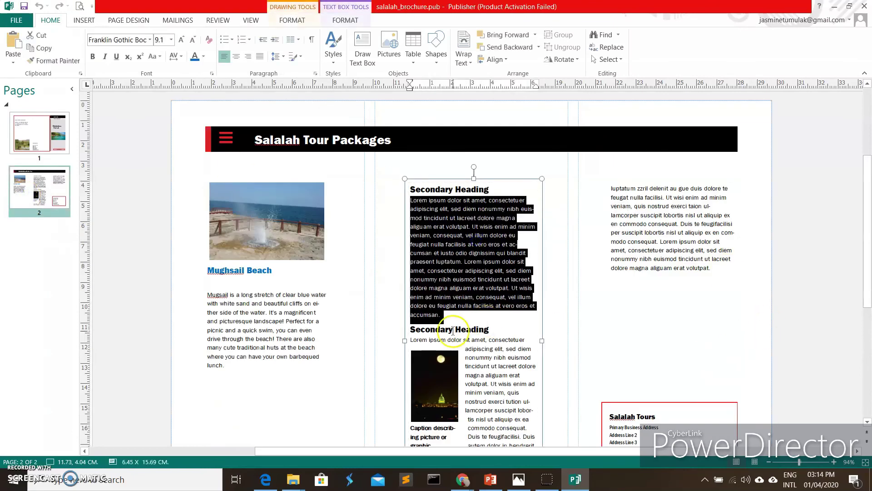
scroll(493, 404, "down", 1)
scroll(492, 405, "down", 1)
key("Up")
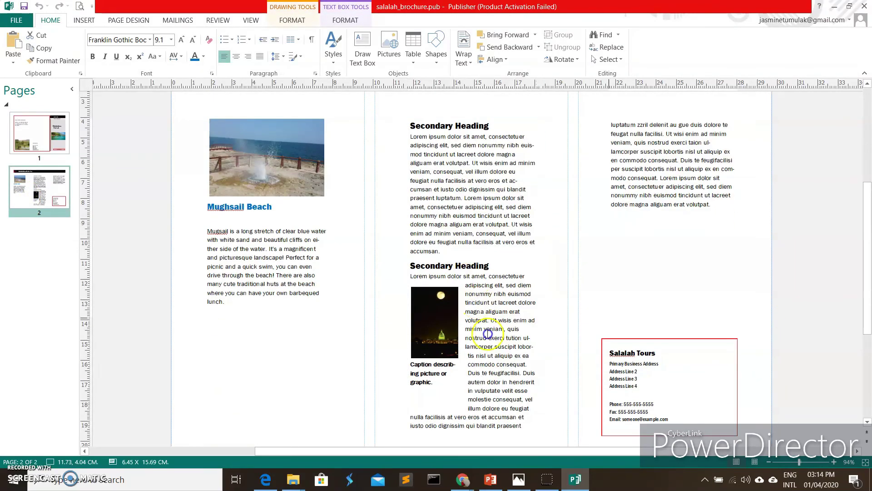
left_click(657, 193)
left_click(251, 236)
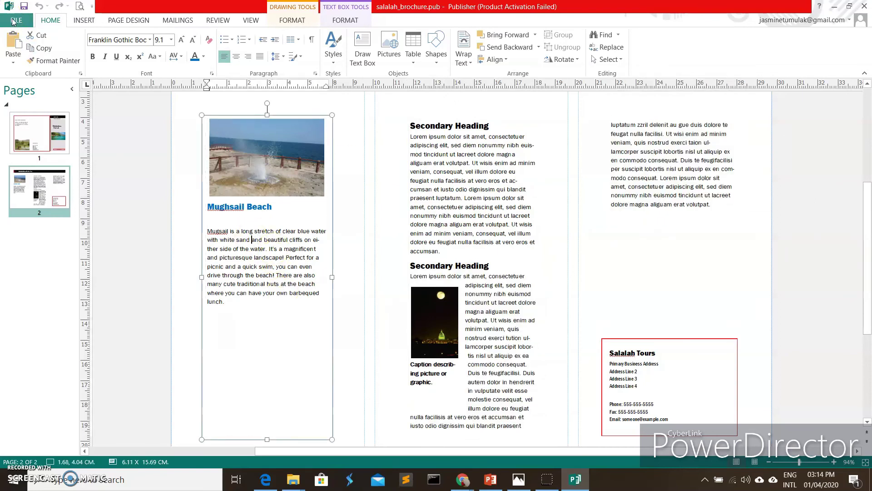
Step: Publish the brochure as a PDF named salalah_brochure in the brochure folder
left_click(15, 21)
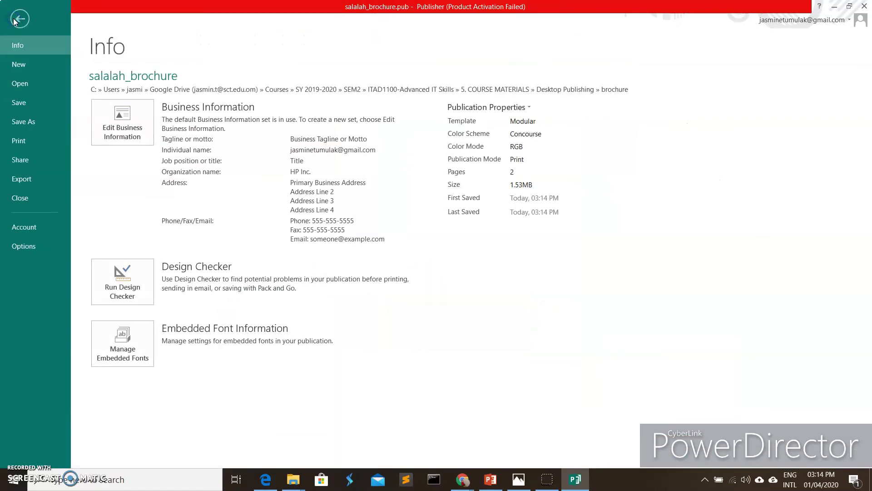
left_click(16, 120)
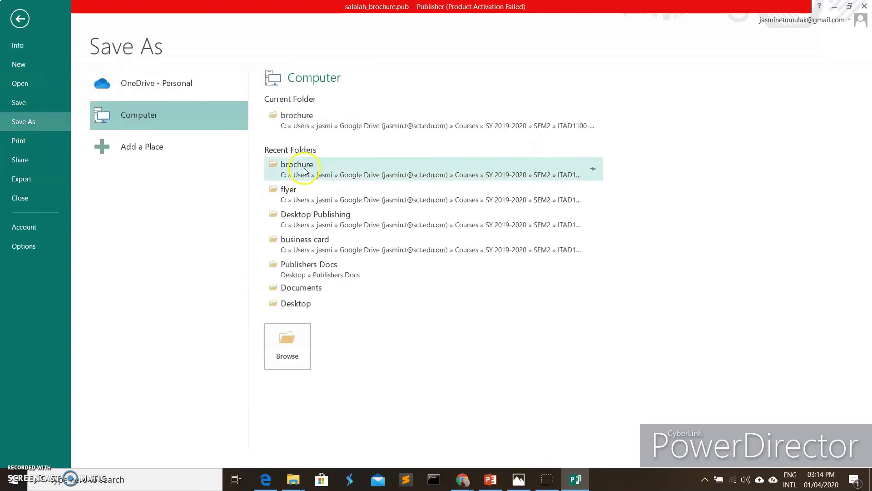
left_click(322, 122)
left_click(200, 206)
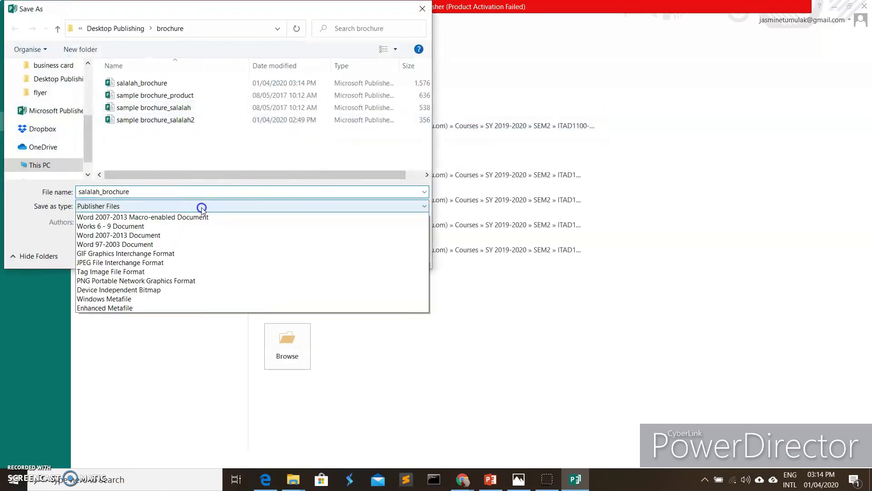
left_click(125, 272)
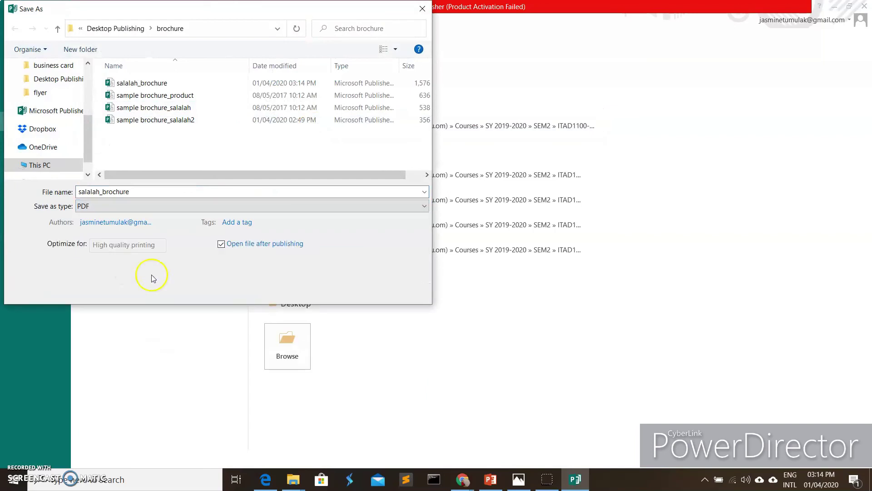
left_click(332, 292)
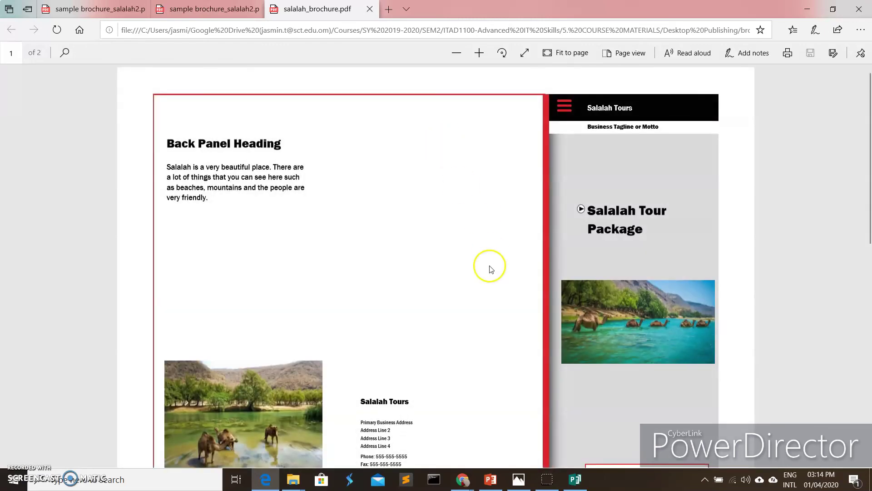
Step: Scroll through both PDF pages, test-selecting the middle column's Secondary Heading text along the way
scroll(481, 277, "down", 2)
scroll(482, 282, "down", 10)
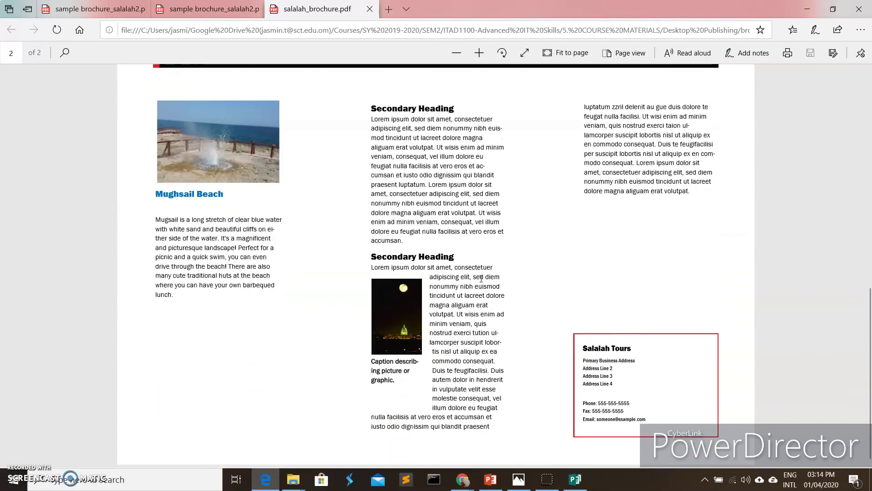
scroll(481, 278, "up", 4)
scroll(451, 224, "down", 3)
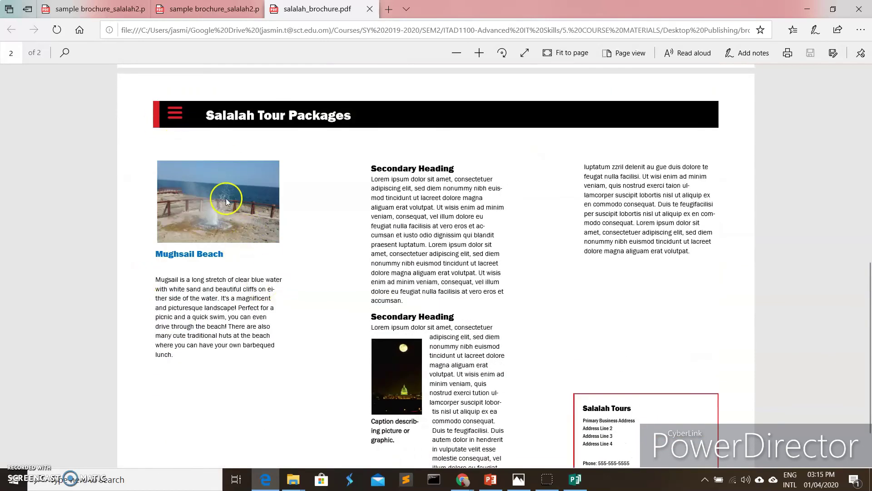
left_click_drag(371, 167, 456, 383)
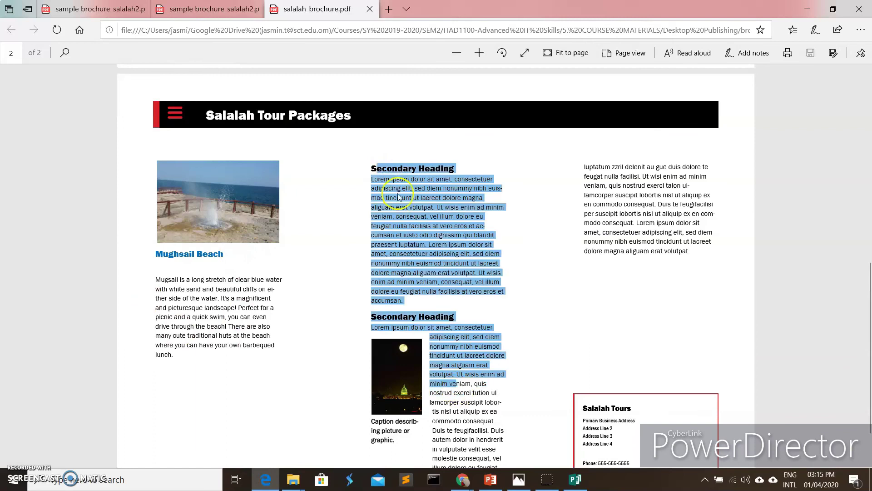
left_click(442, 264)
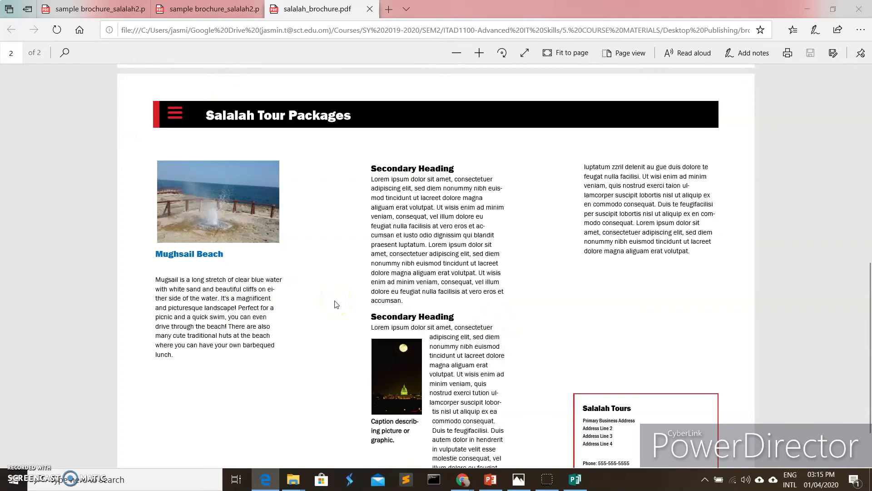
scroll(336, 304, "down", 1)
scroll(341, 295, "up", 10)
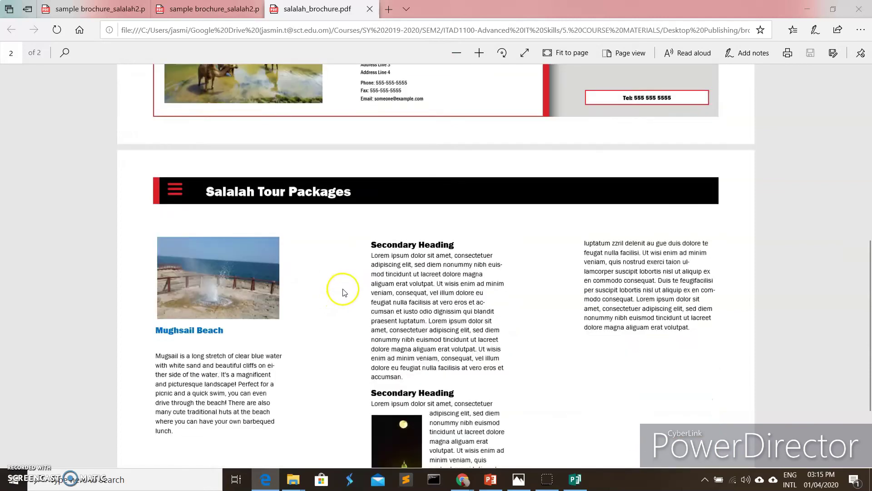
scroll(344, 293, "down", 5)
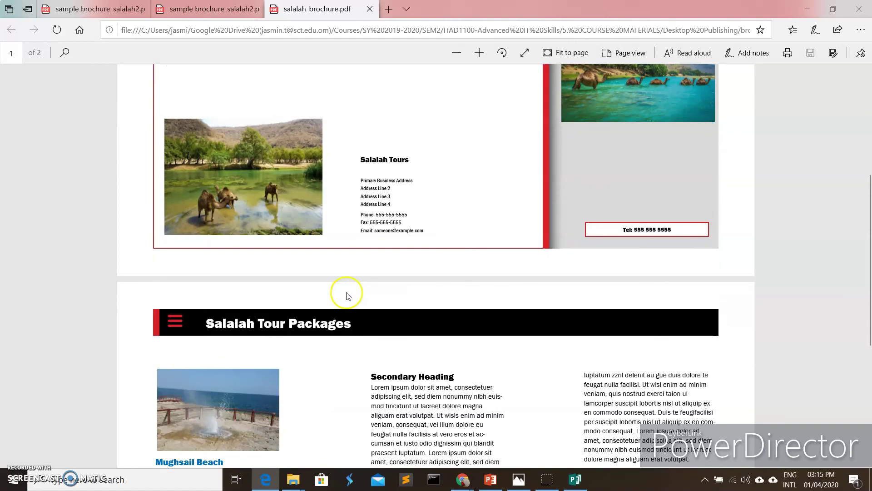